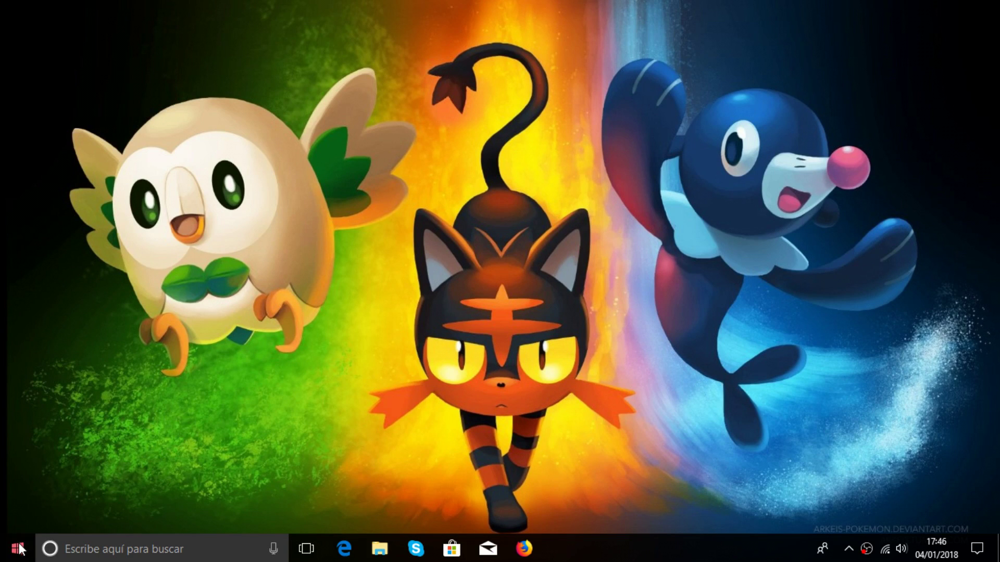
Open the Copia de seguridad page under Actualización y seguridad in a maximized Windows Configuración window.
click(18, 548)
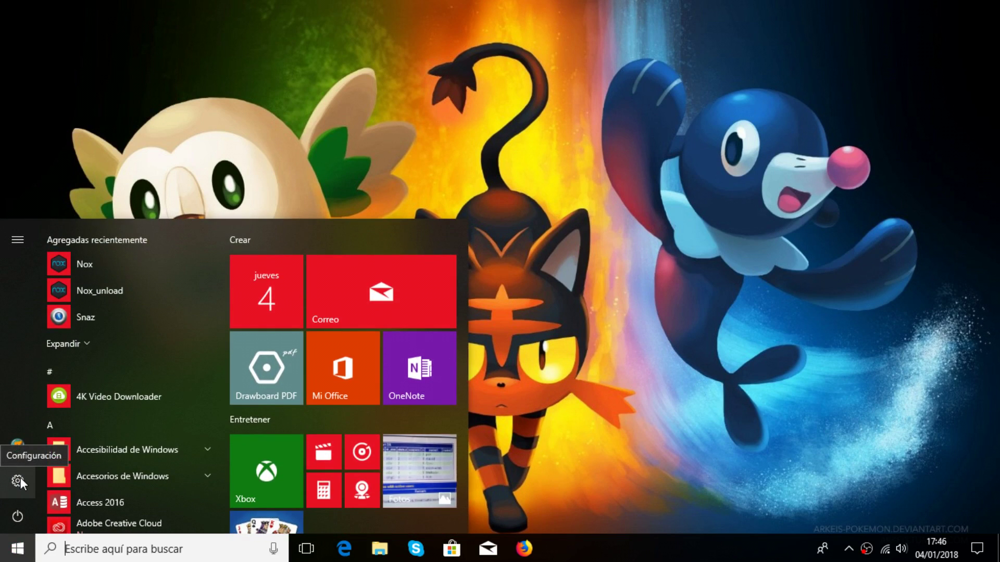
click(19, 478)
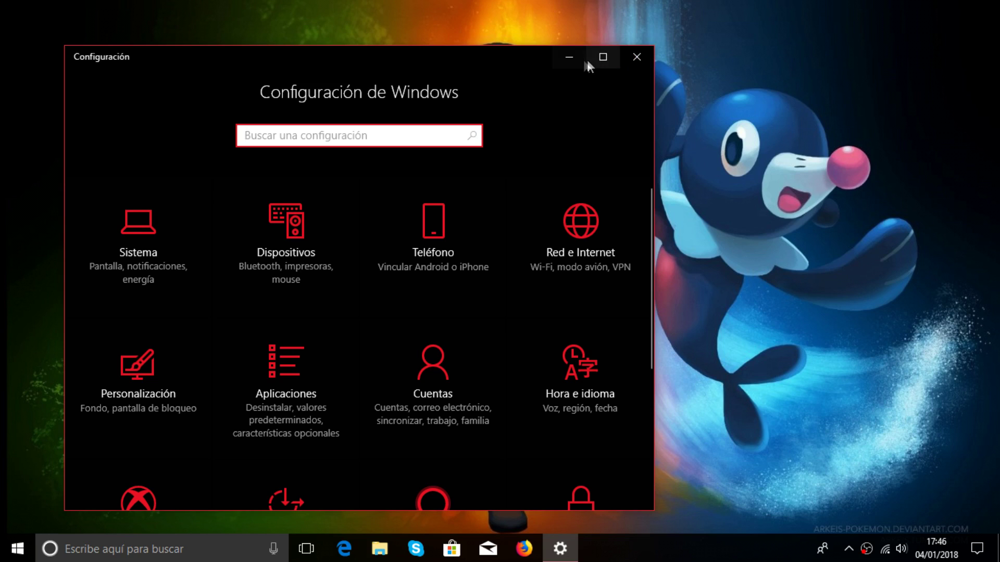
drag(530, 58, 662, 40)
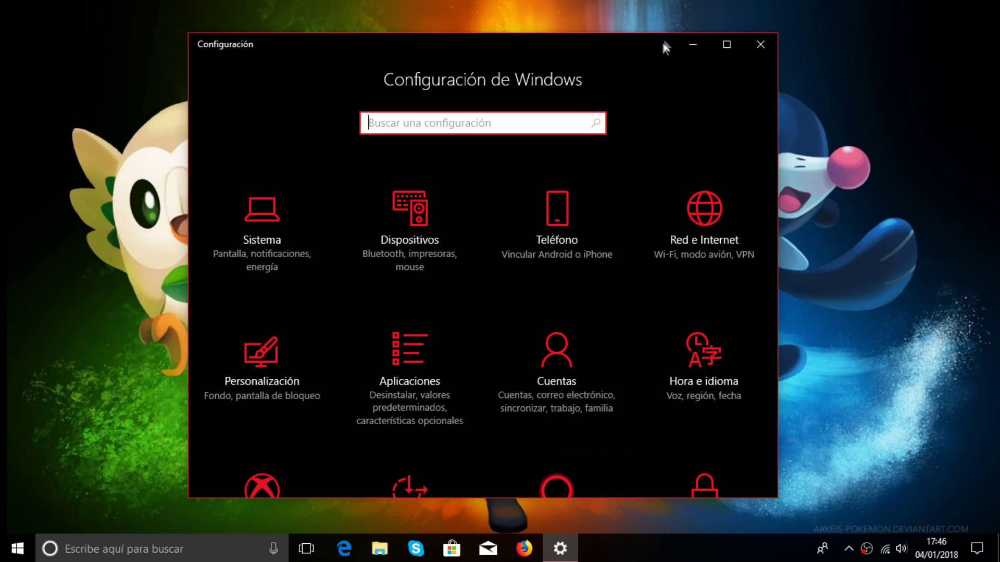
click(726, 43)
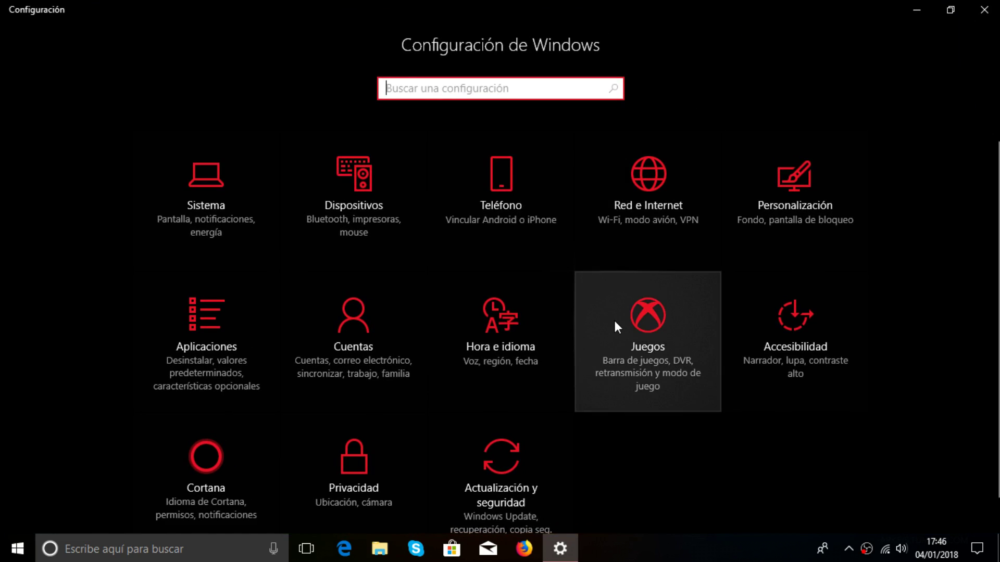
click(501, 479)
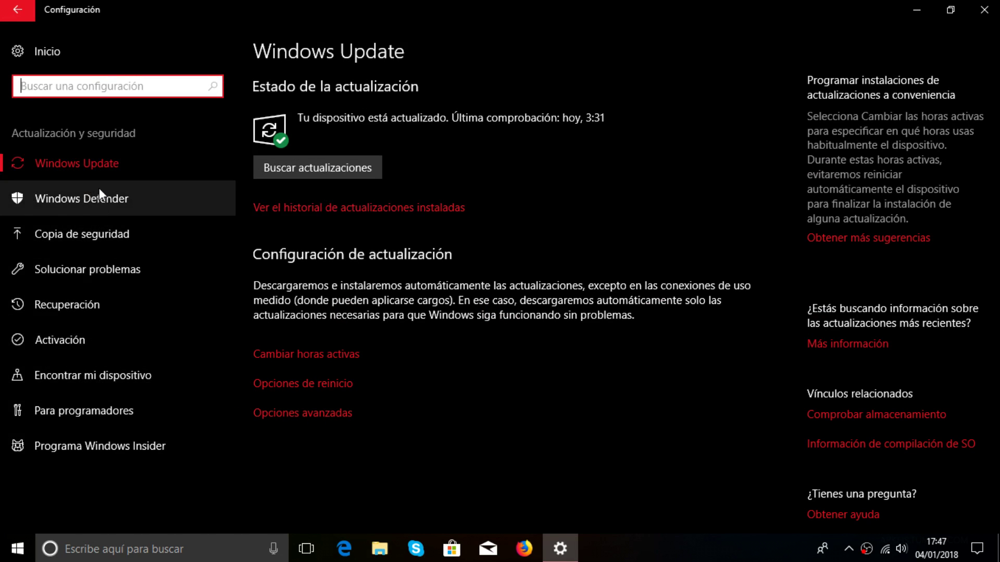
click(96, 238)
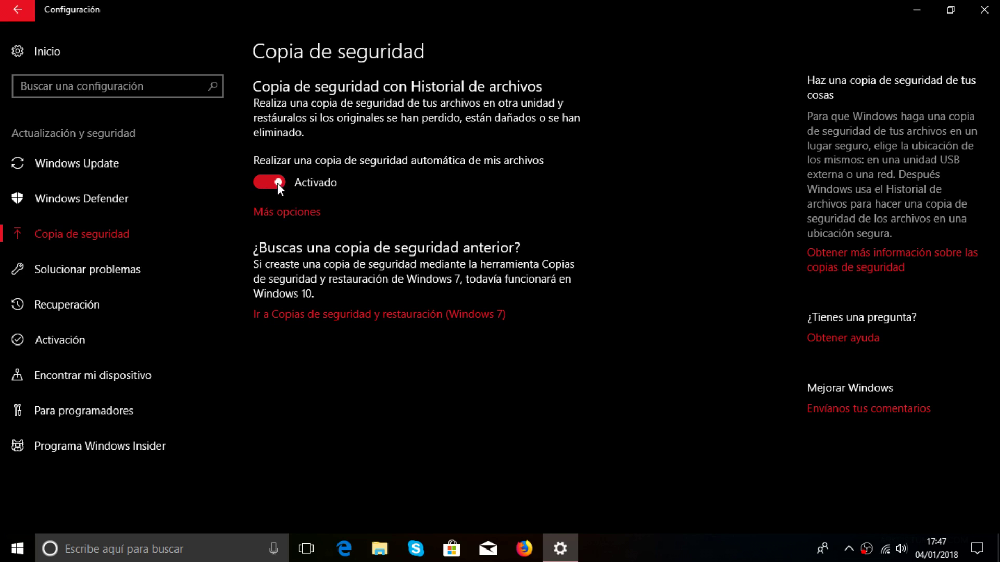
Review the additional Historial de archivos backup options, including frequency, retention and included folders, and return to the Copia de seguridad page.
click(275, 211)
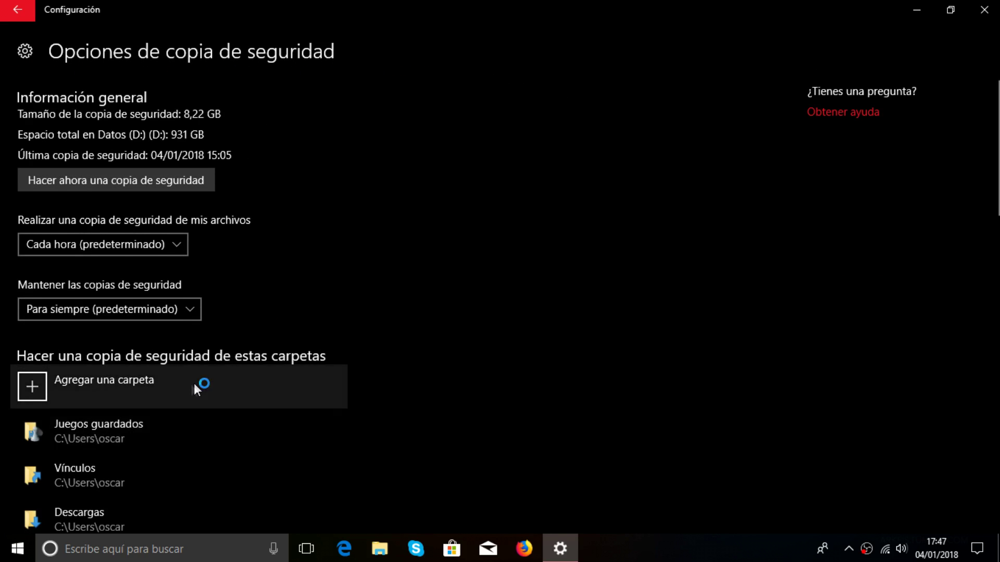
scroll(192, 385, down, 10)
scroll(196, 390, up, 6)
scroll(194, 388, down, 3)
scroll(194, 384, up, 7)
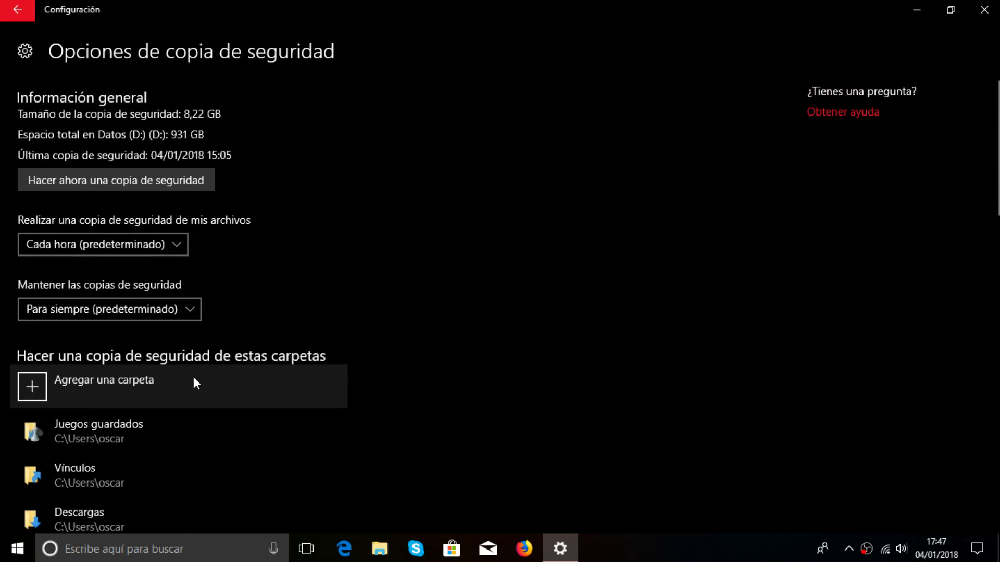
click(23, 12)
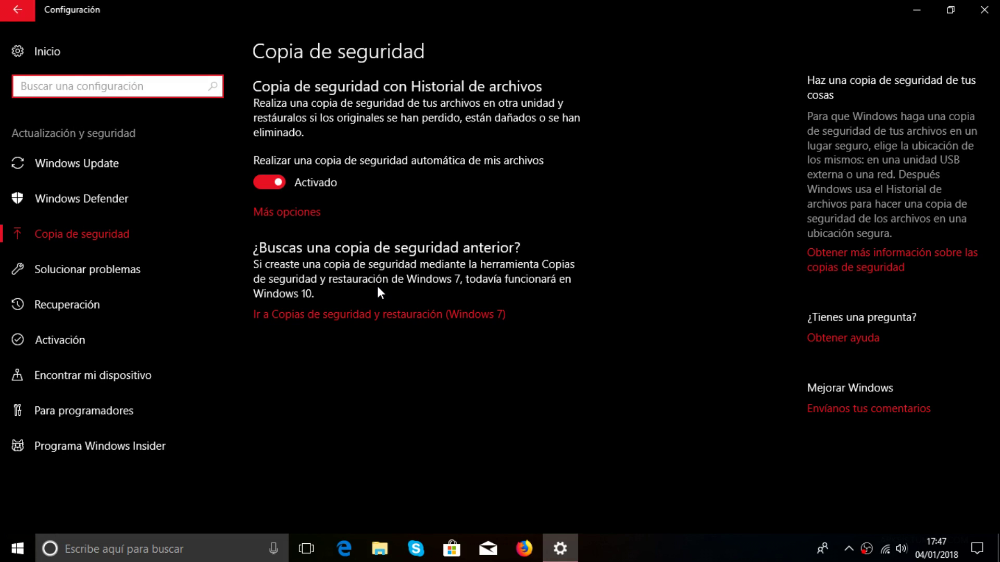
Open Copias de seguridad y restauración (Windows 7) and maximize its window.
click(342, 312)
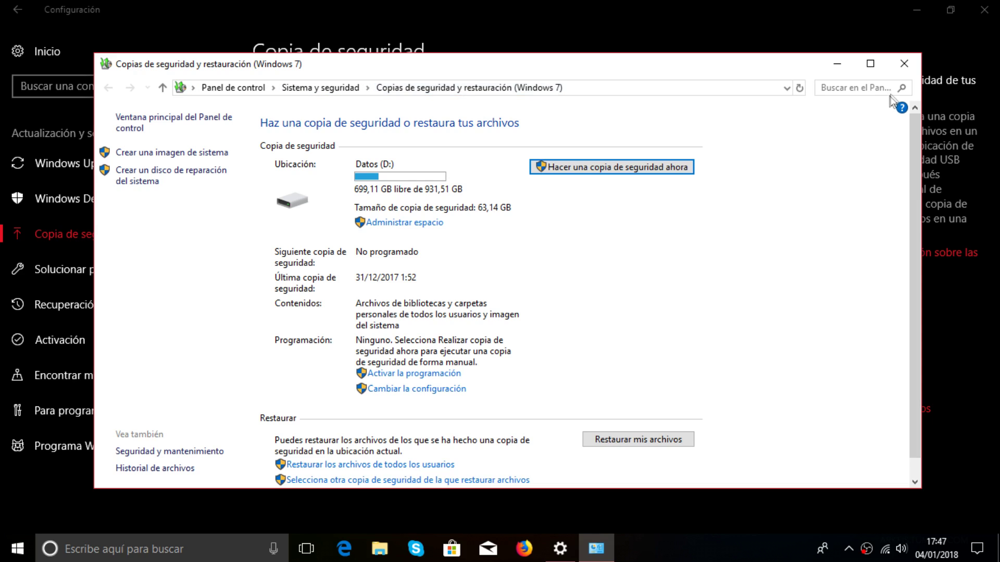
click(874, 64)
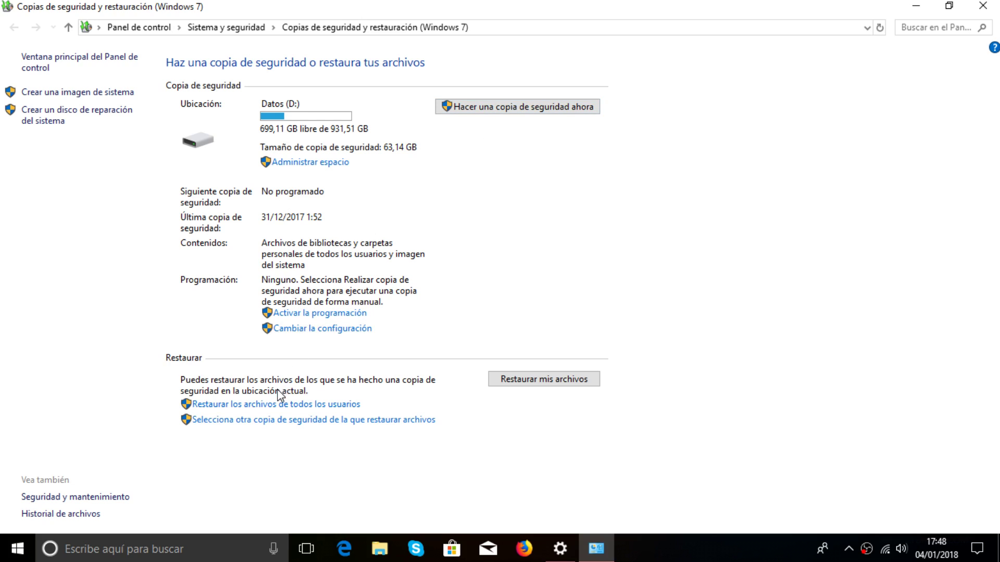
click(301, 329)
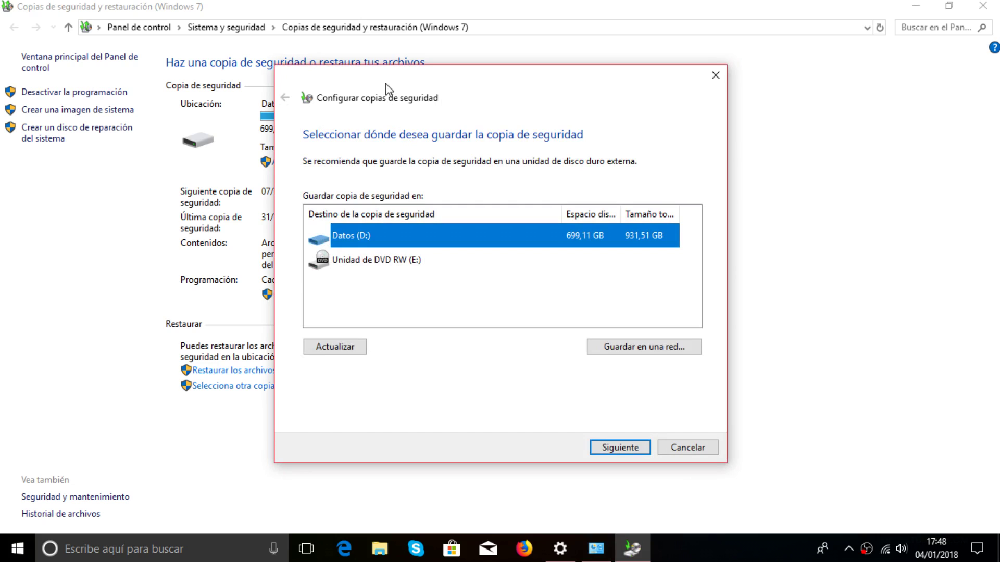
drag(386, 84, 595, 96)
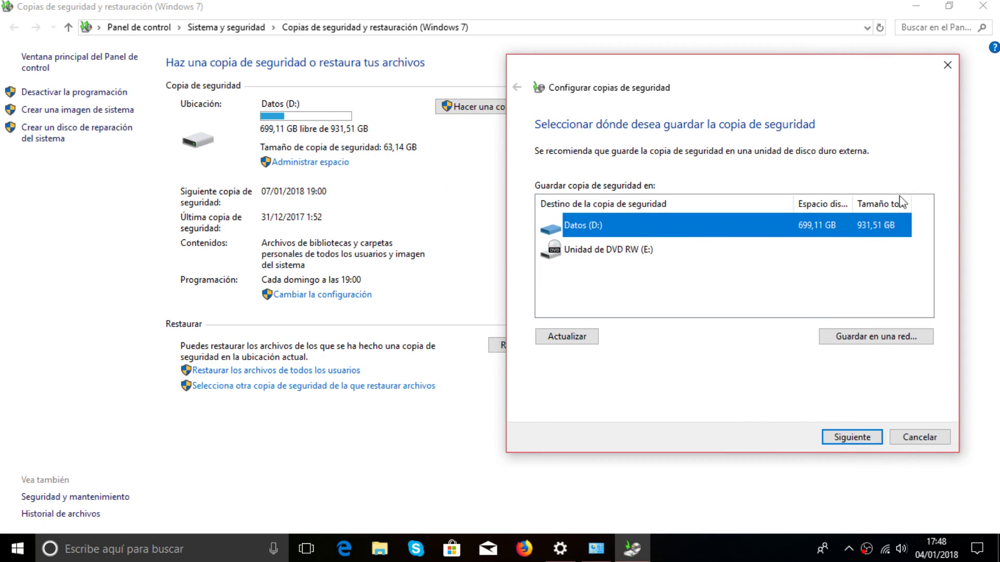
click(947, 65)
click(321, 295)
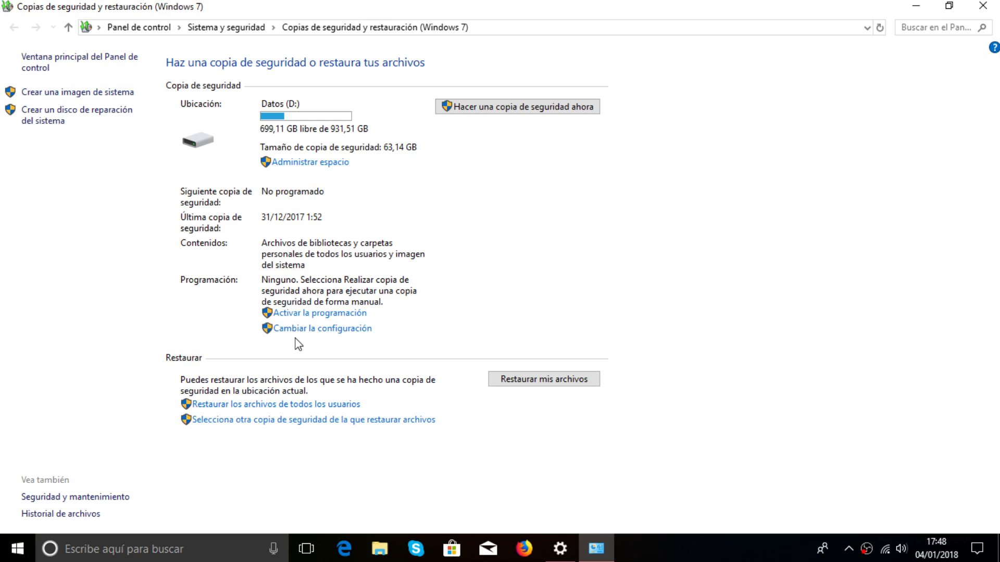
Start the backup configuration with Datos (D:) as the destination, checking the computer's volumes in Administración de discos before accepting it.
click(519, 111)
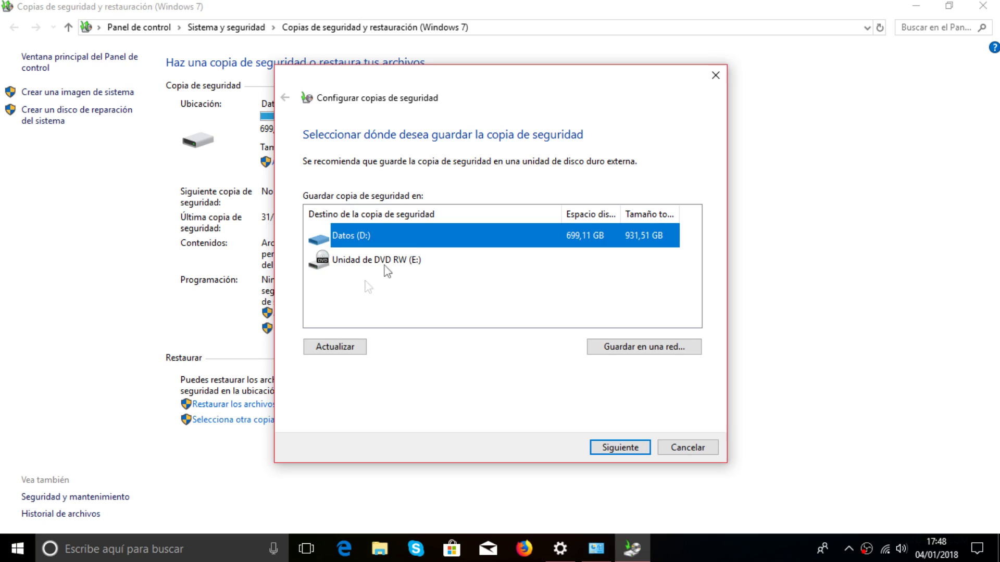
right_click(25, 542)
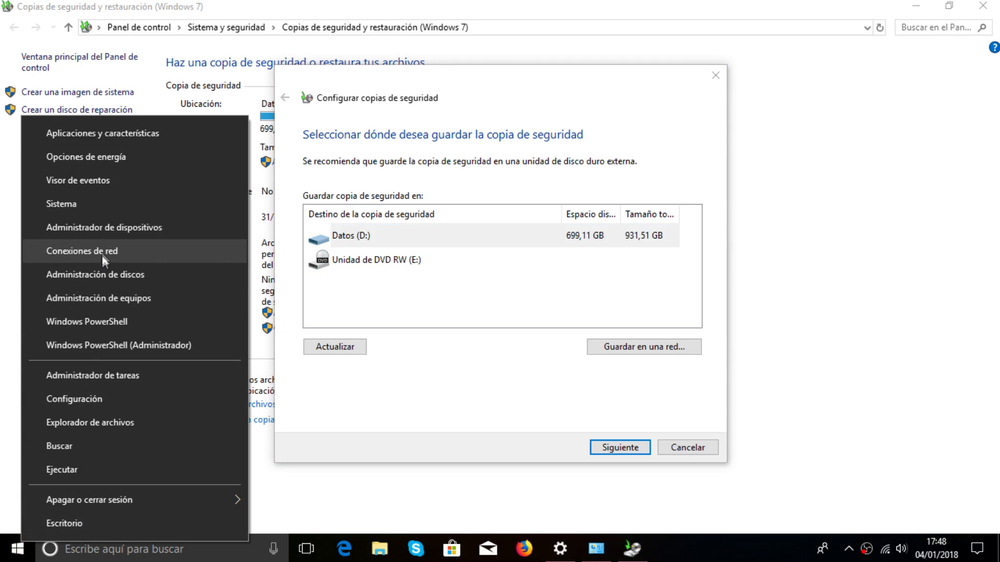
click(96, 271)
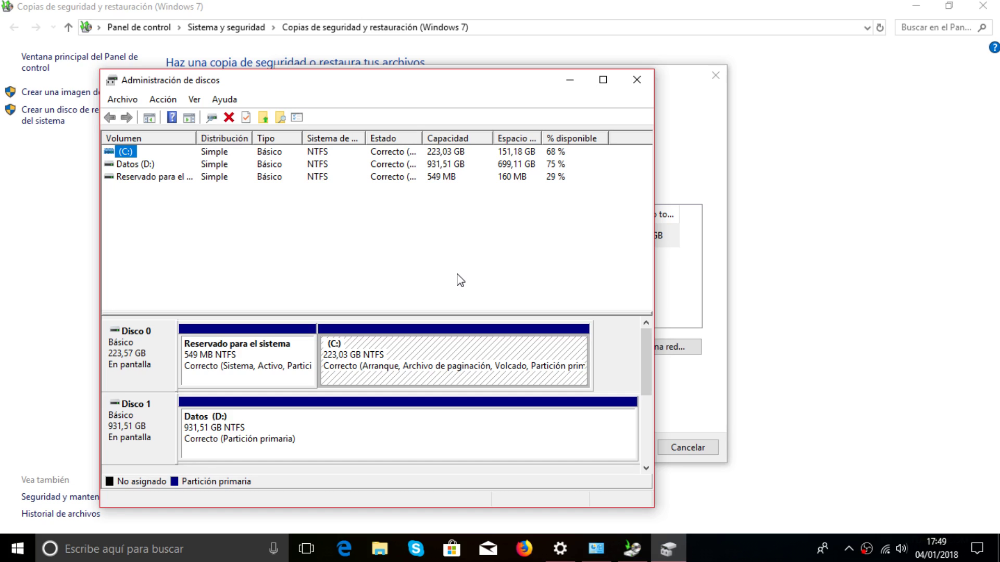
click(636, 79)
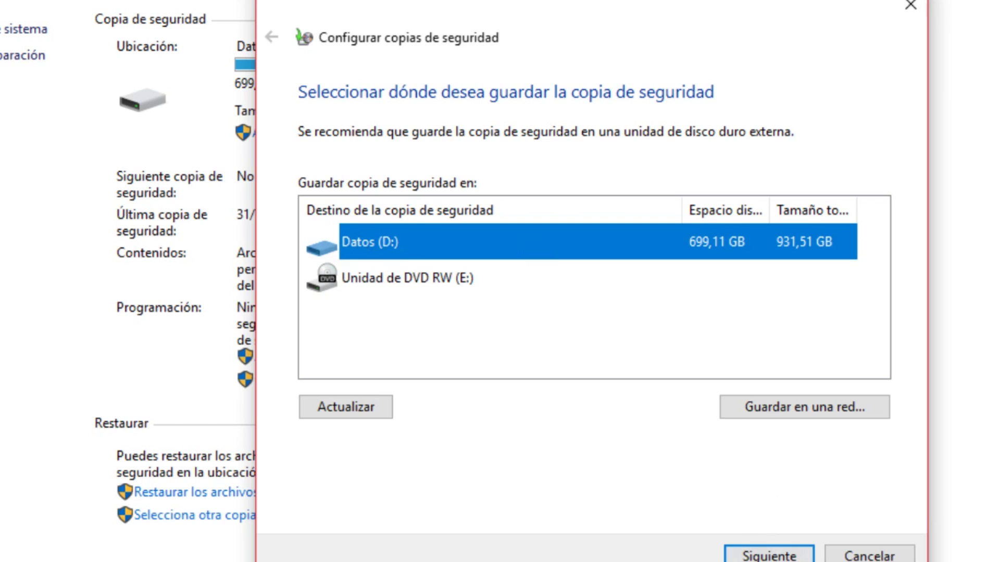
click(752, 555)
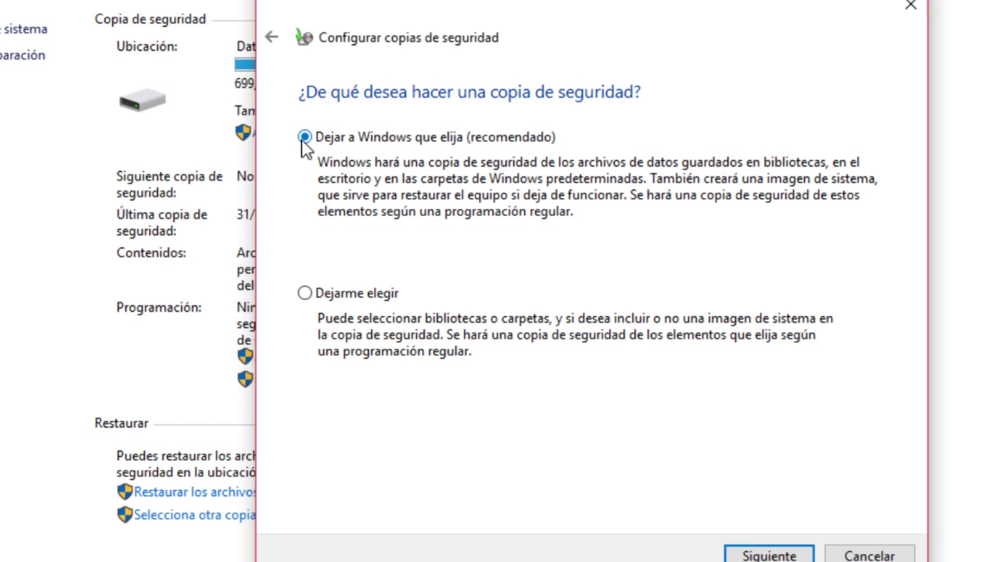
drag(372, 4, 284, 7)
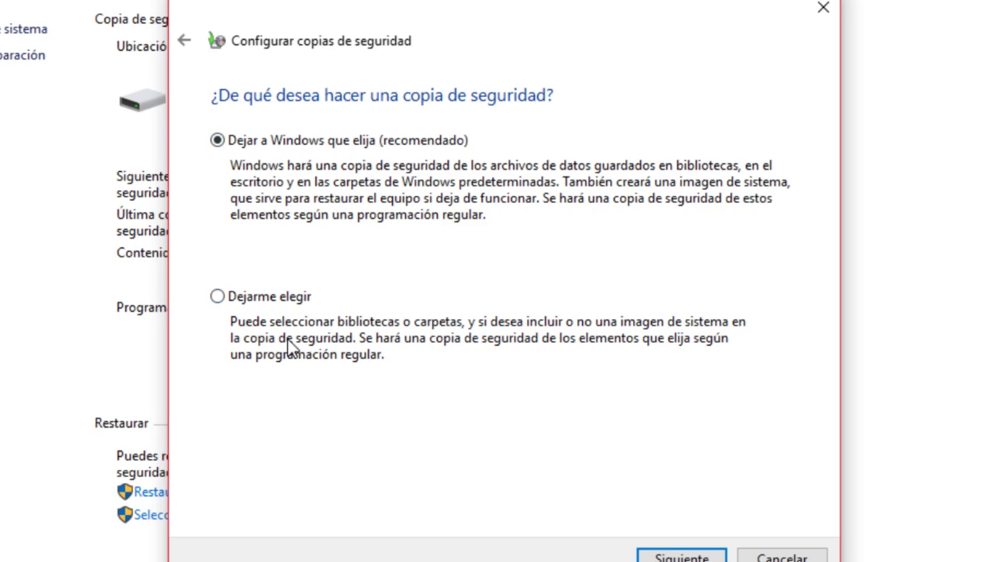
Try the Dejarme elegir option, expand the folders of Disco local (C:), and return to the choice of backup contents.
click(216, 297)
click(650, 555)
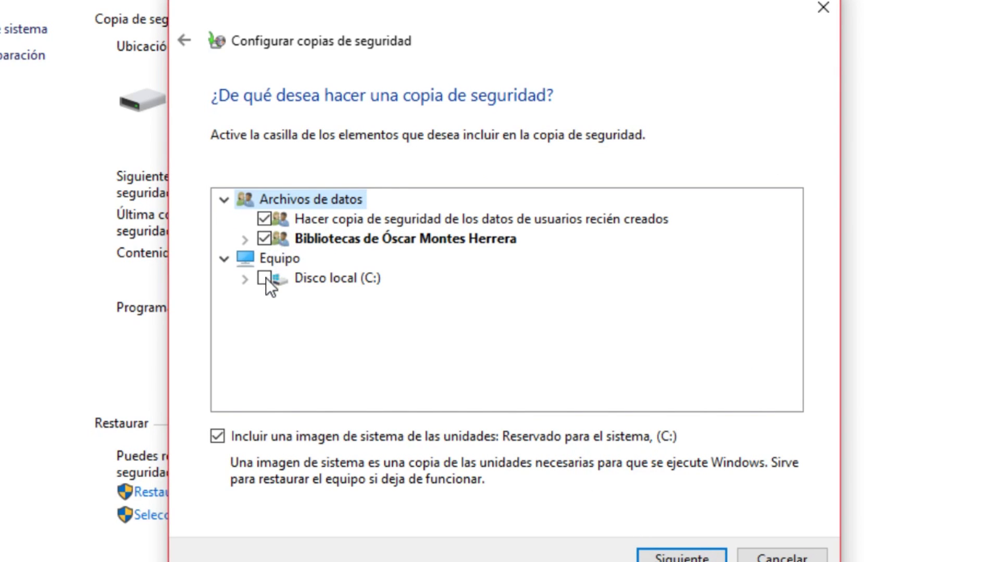
click(245, 279)
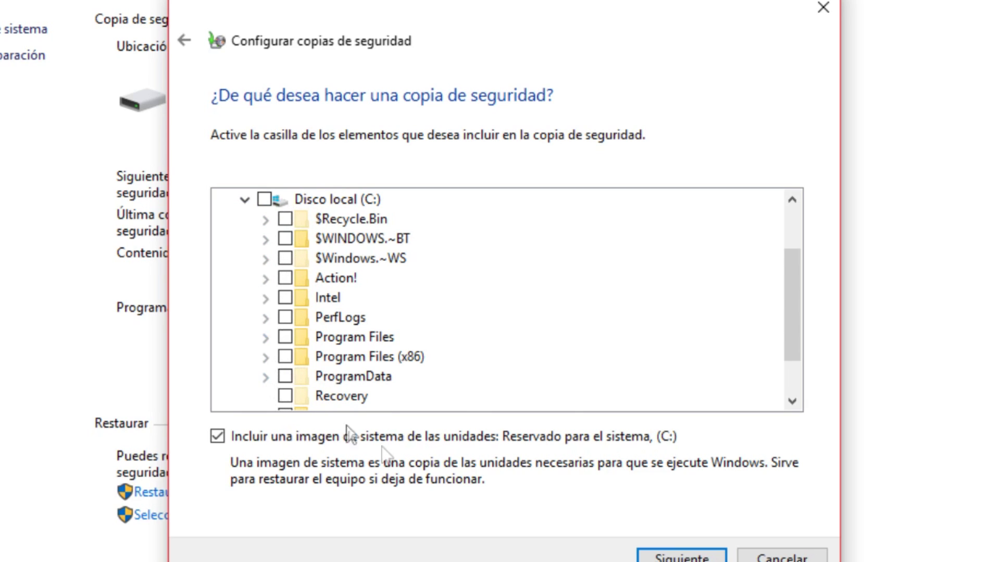
click(184, 40)
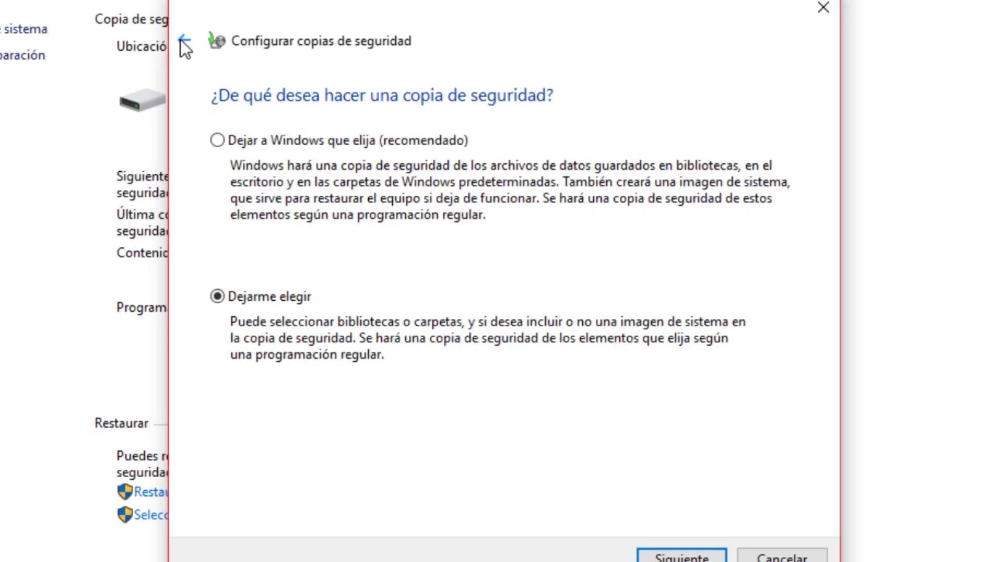
Set the backup contents to Dejar a Windows que elija (recomendado) and continue to the configuration review.
click(217, 142)
click(677, 555)
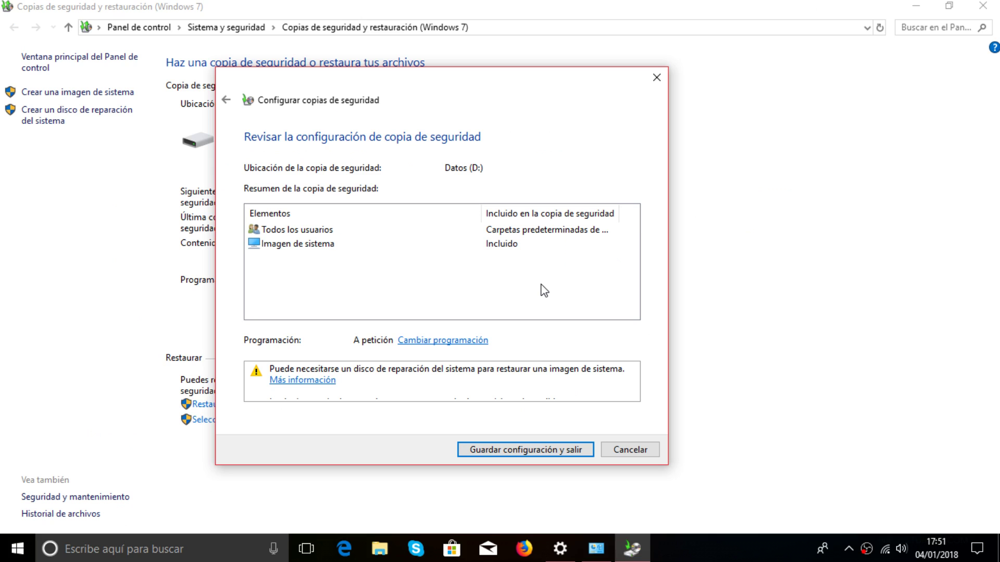
Examine the existing backup folders on Datos (D:) in Explorador de archivos, compare with the backup summary, and close the file window.
click(381, 554)
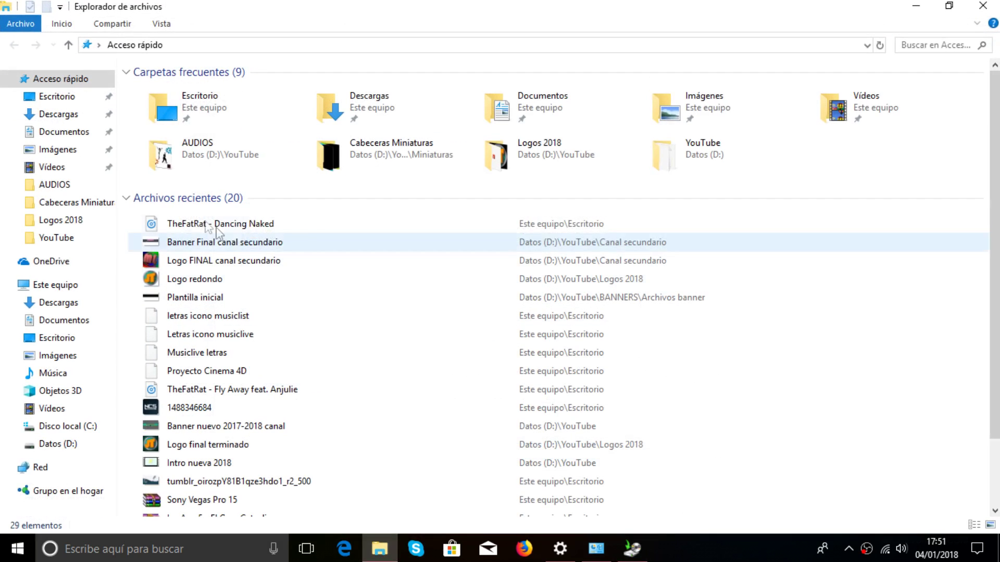
click(43, 443)
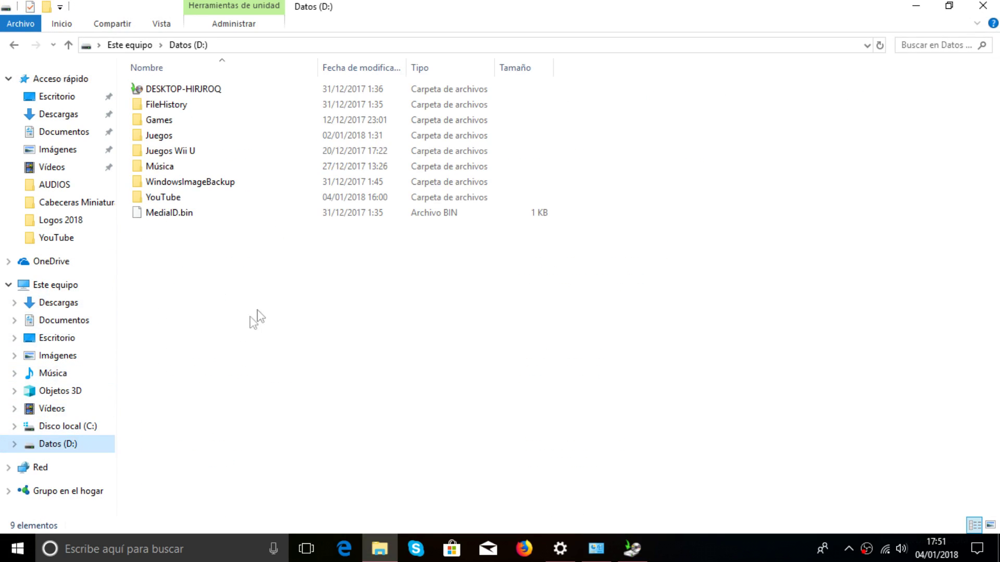
drag(189, 342, 235, 270)
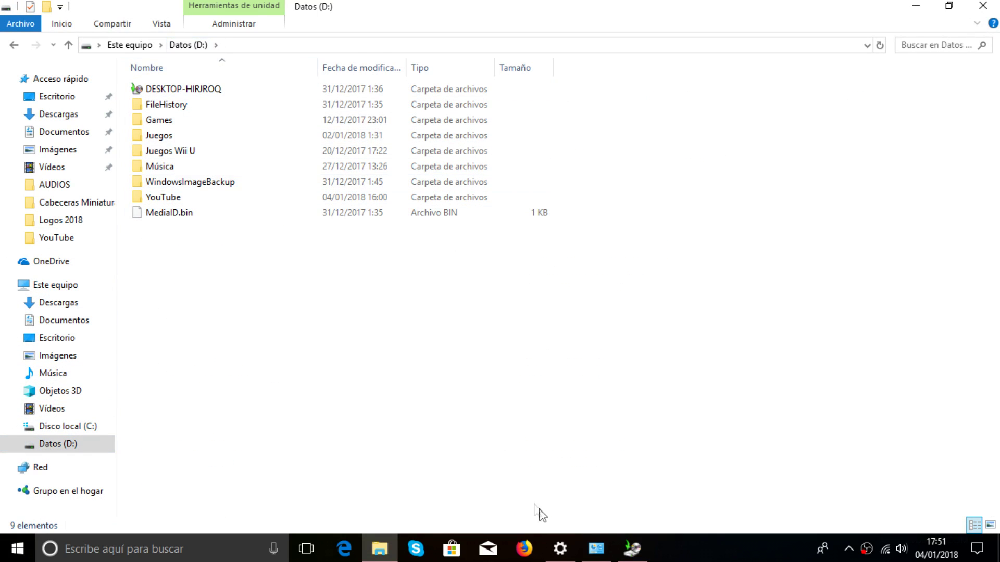
click(629, 548)
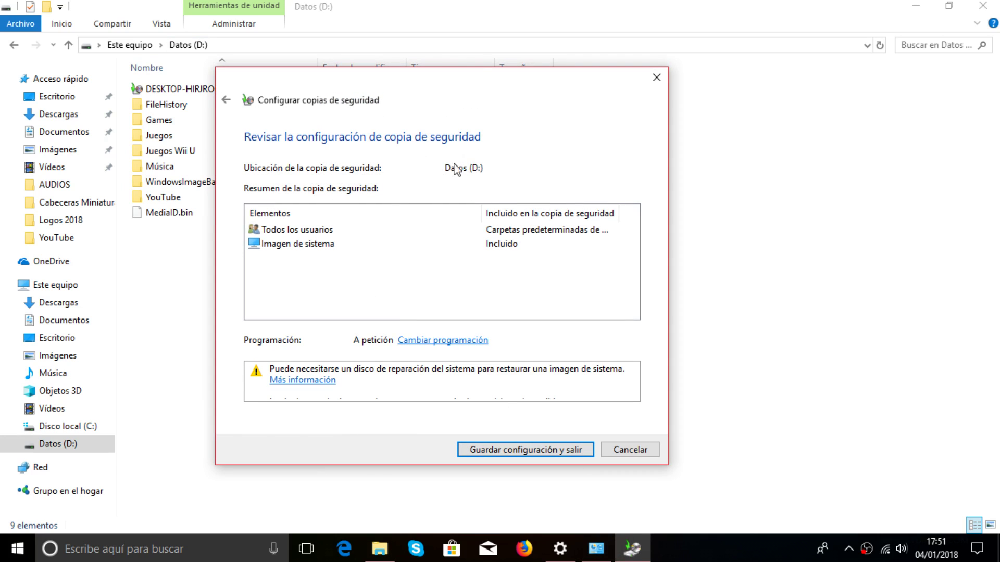
click(447, 11)
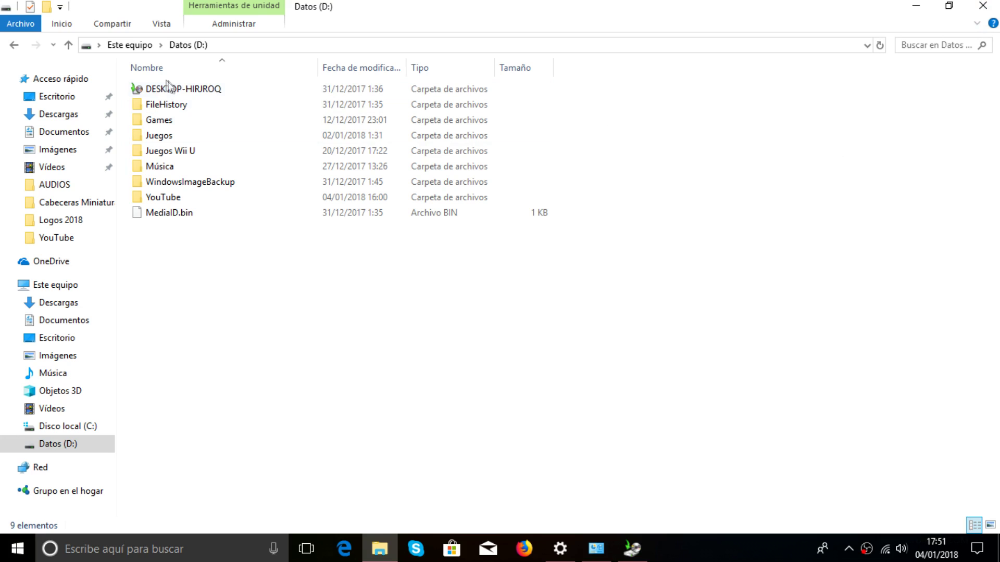
click(171, 89)
click(836, 190)
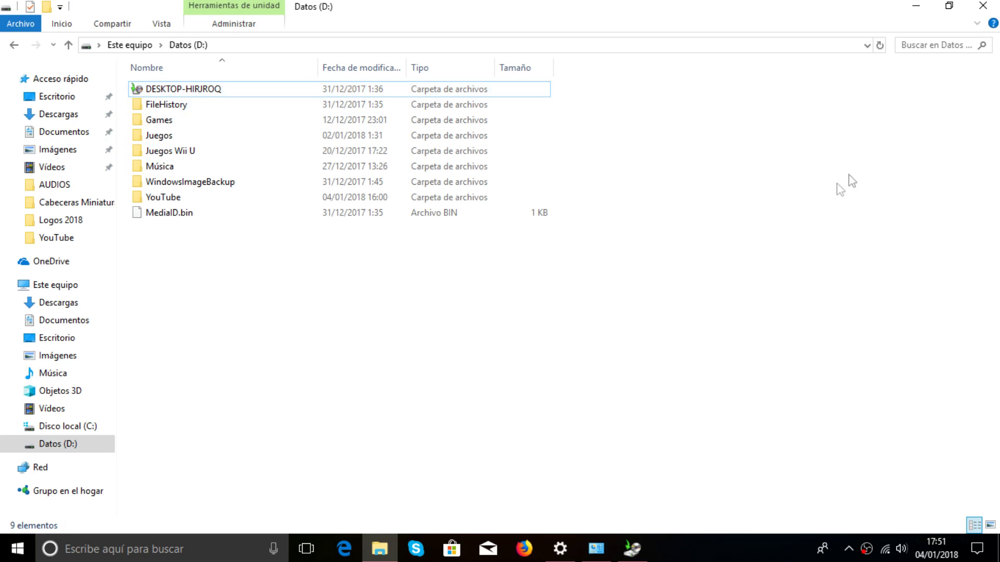
click(983, 6)
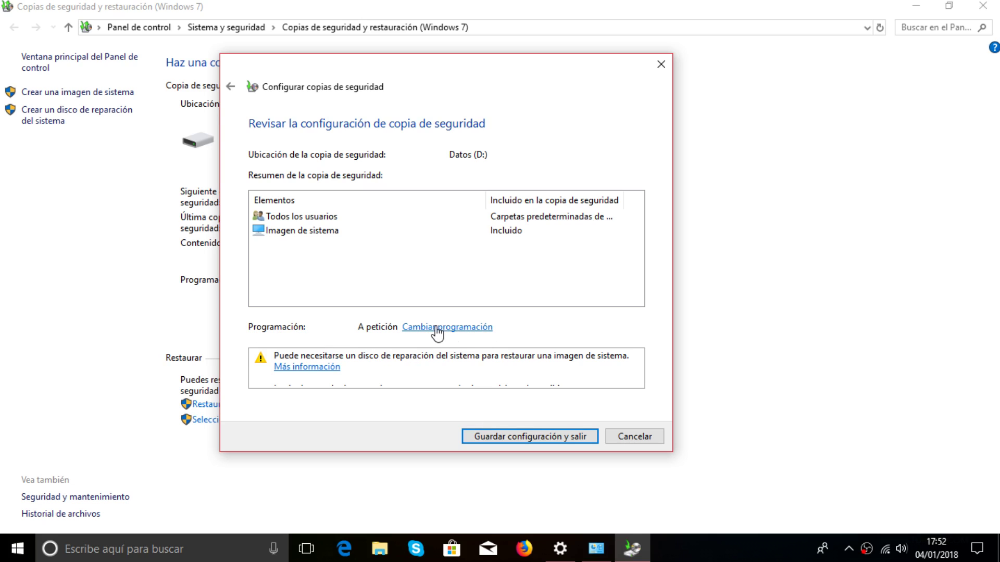
Save the backup configuration and exit the setup, leaving the Copias de seguridad y restauración window maximized.
drag(328, 82, 566, 82)
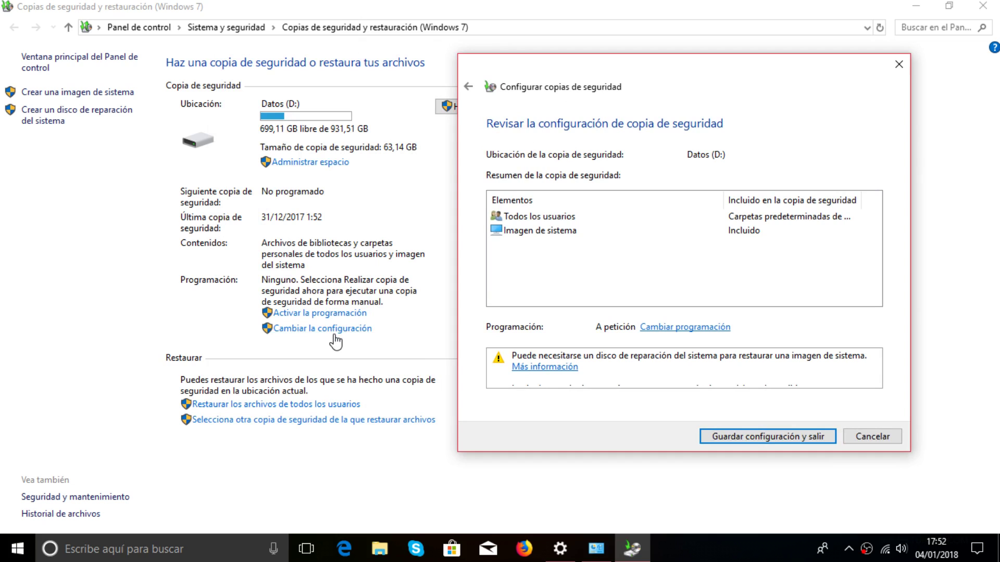
drag(703, 78, 419, 63)
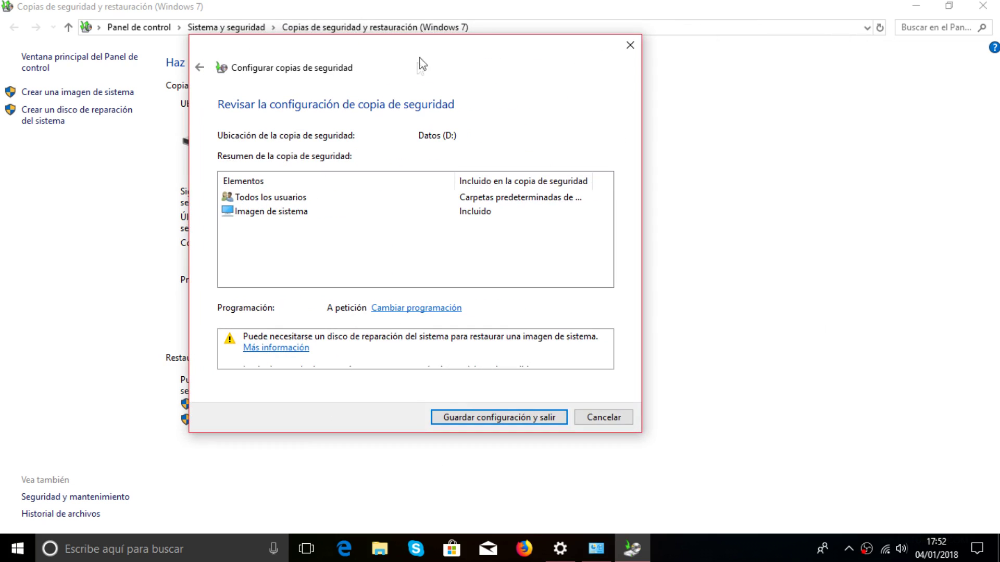
click(501, 419)
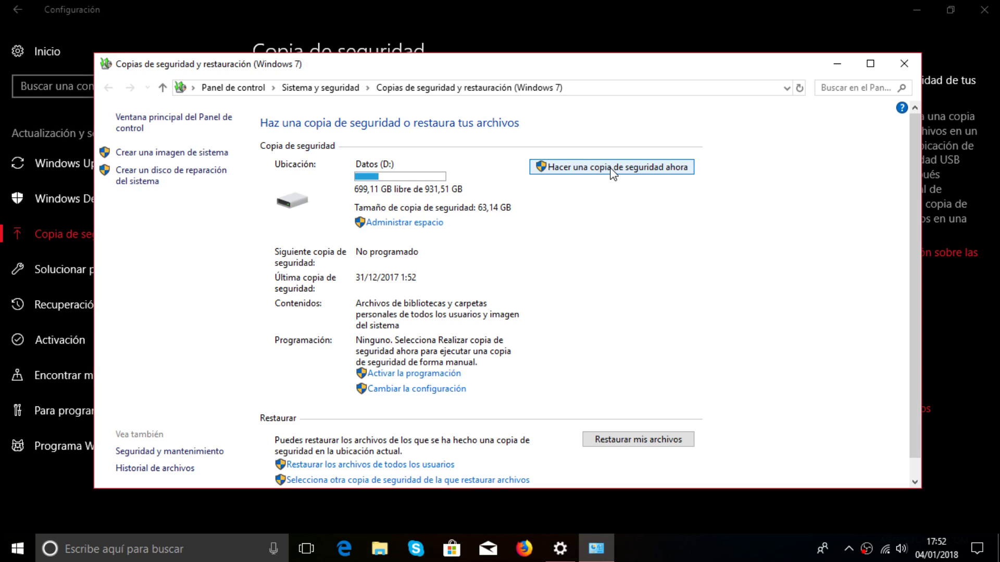
click(868, 65)
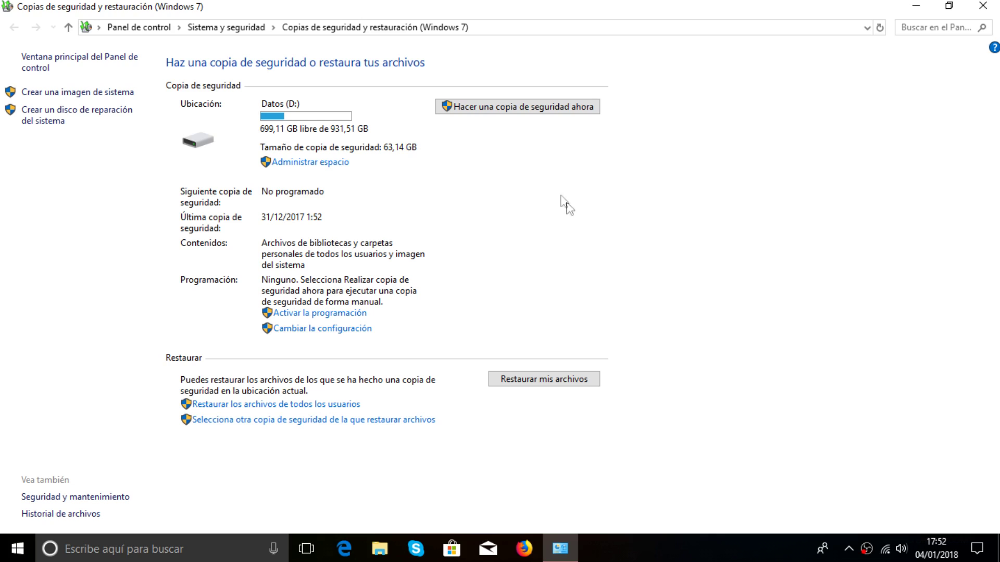
Start a manual backup to Datos (D:) with the saved configuration.
click(514, 111)
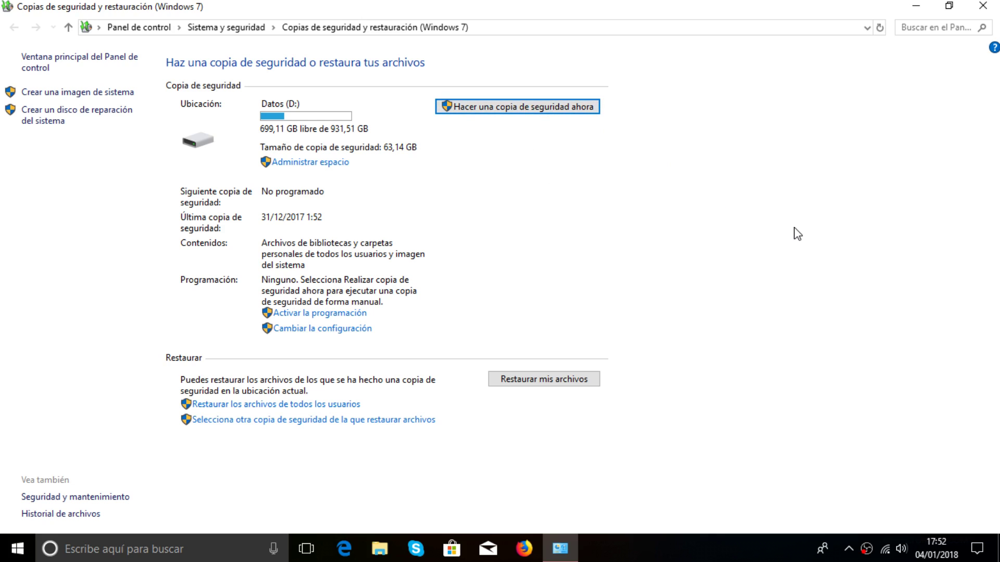
click(571, 106)
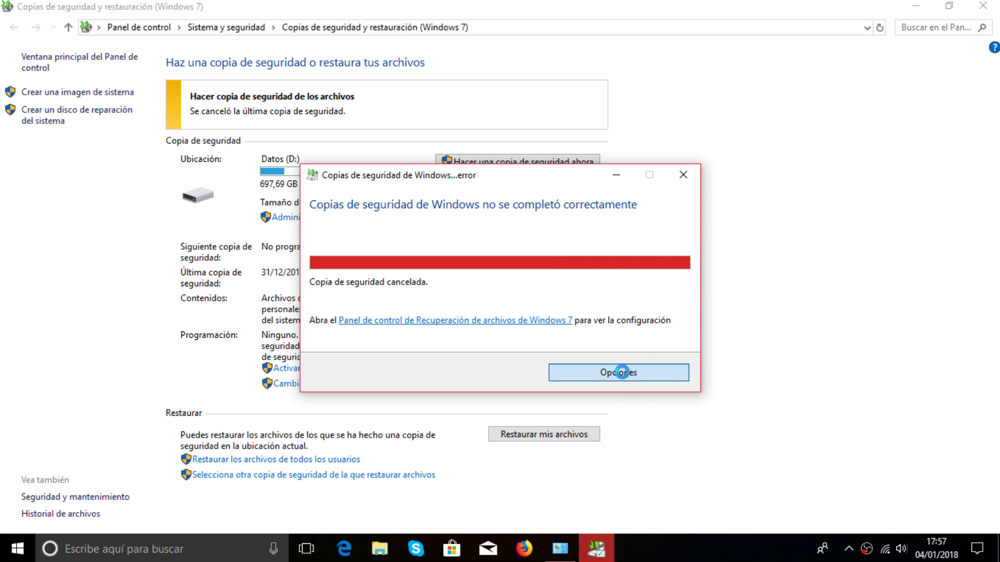
Examine the troubleshooting options for the cancelled backup, then close them and the backup error window.
click(627, 374)
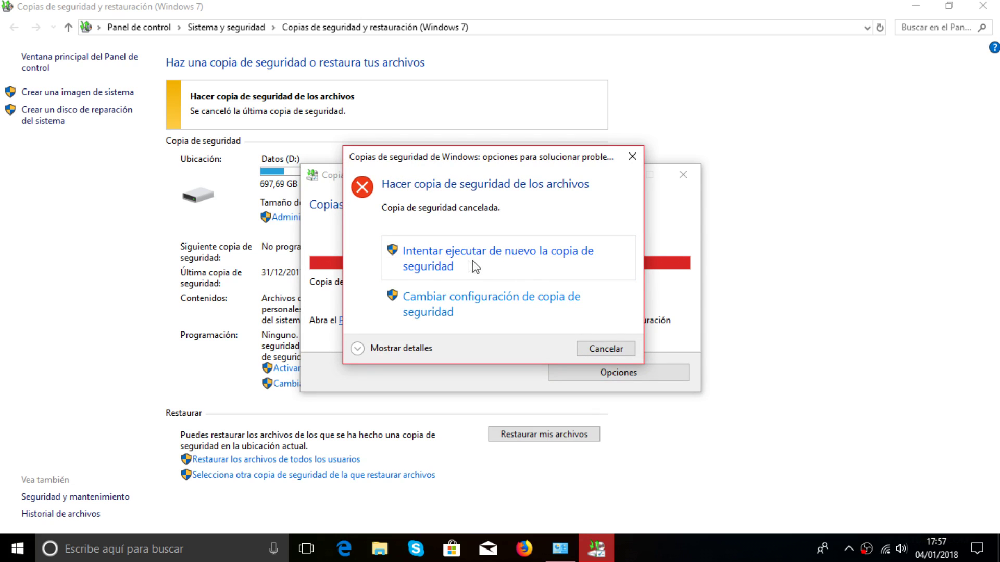
click(632, 156)
click(599, 375)
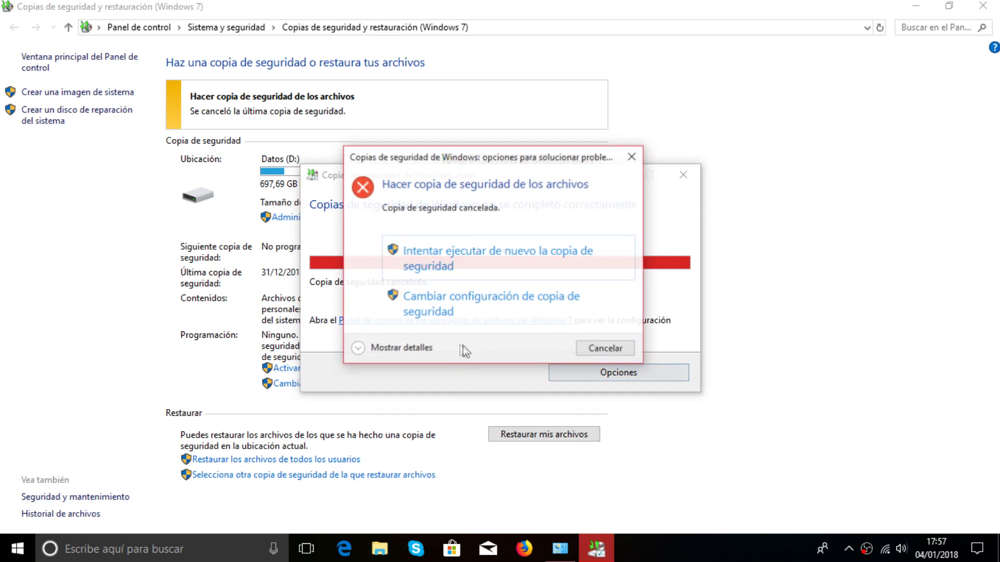
click(632, 157)
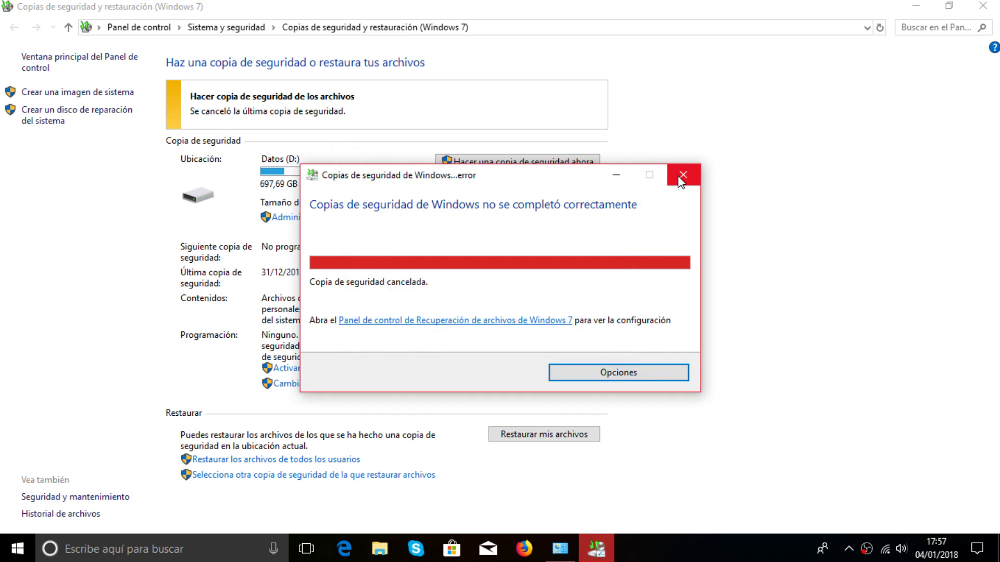
click(682, 175)
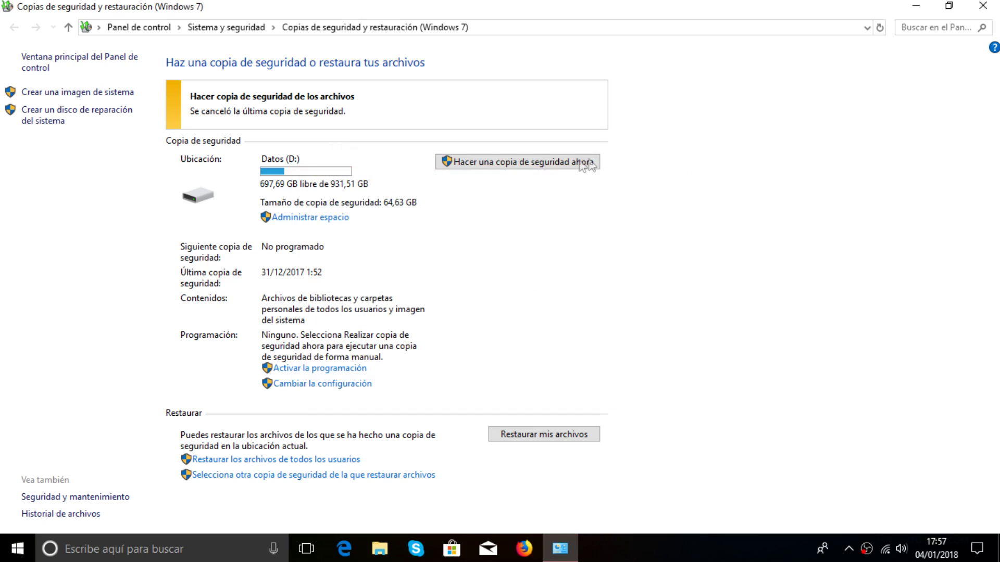
Open the DESKTOP-HIRJROQ backup on Datos (D:) in Explorador de archivos and choose to restore personal files from it.
click(379, 549)
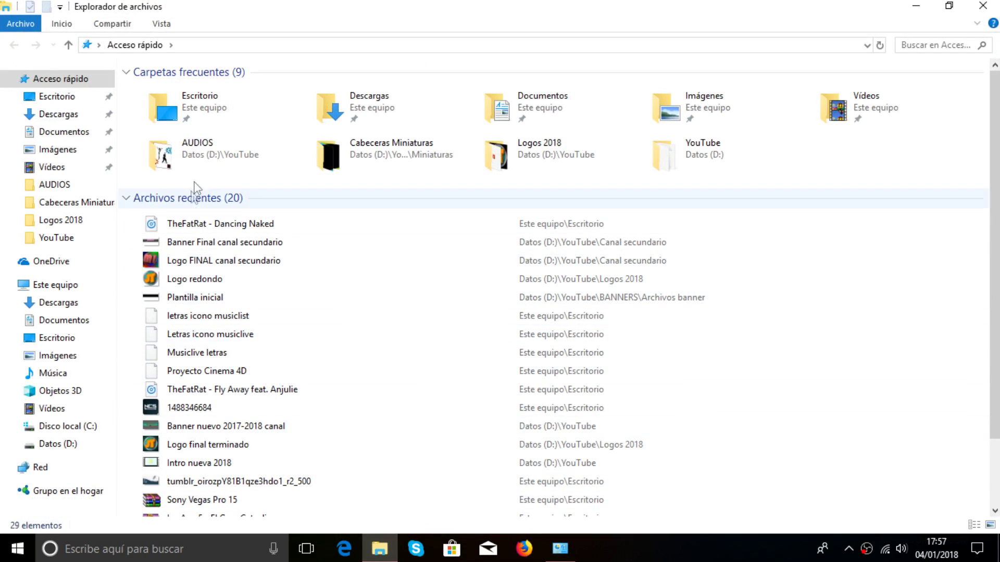
click(52, 446)
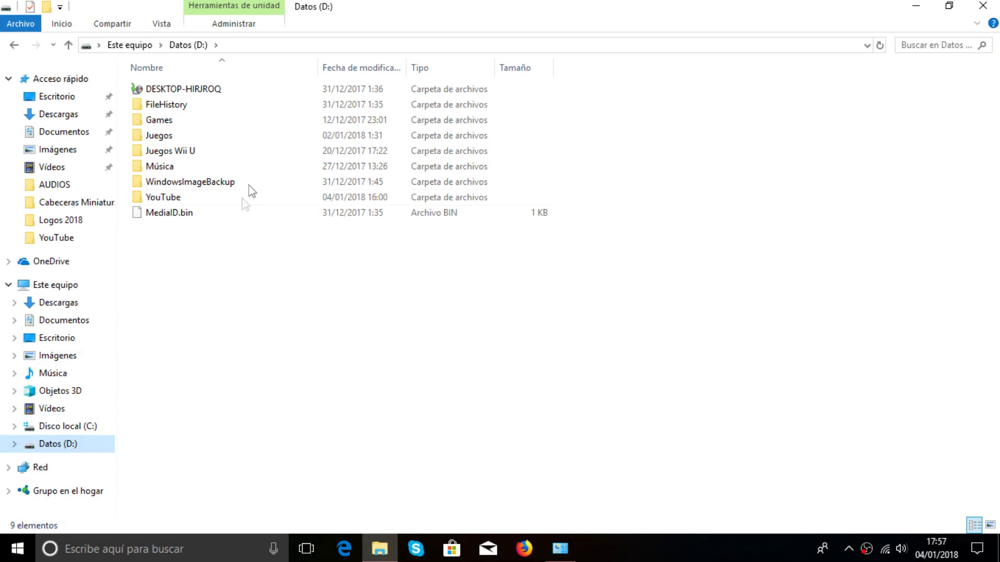
click(271, 331)
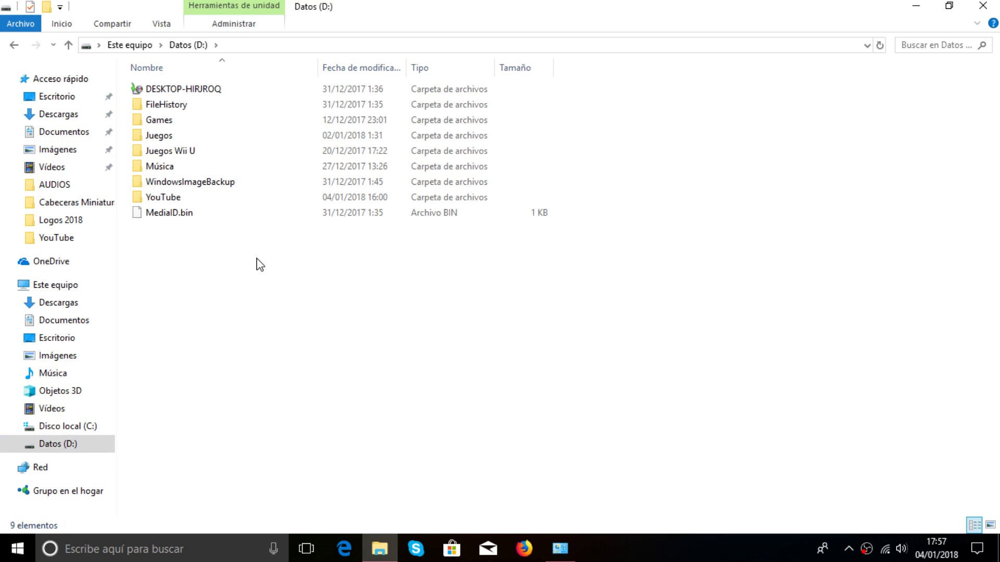
click(160, 93)
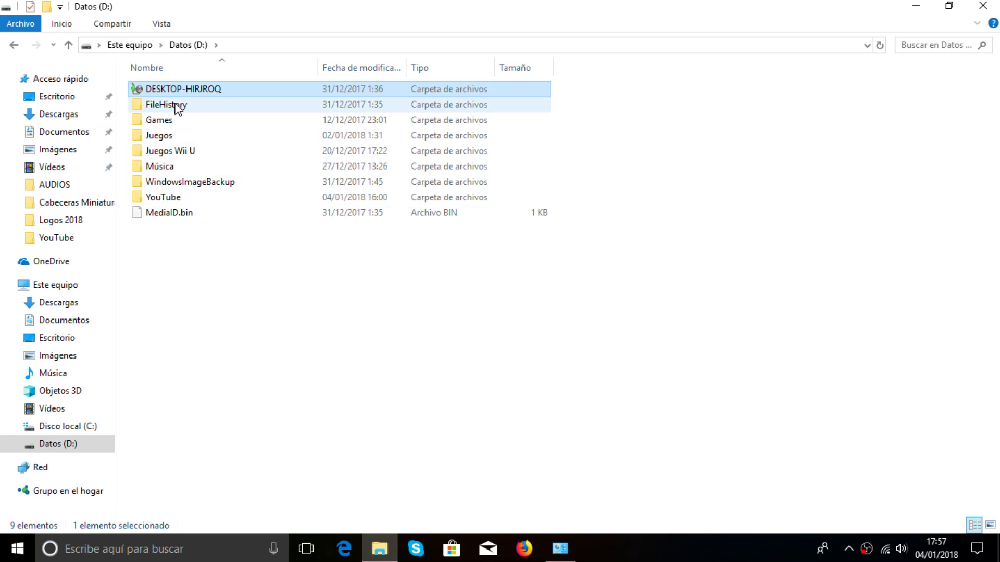
double_click(175, 94)
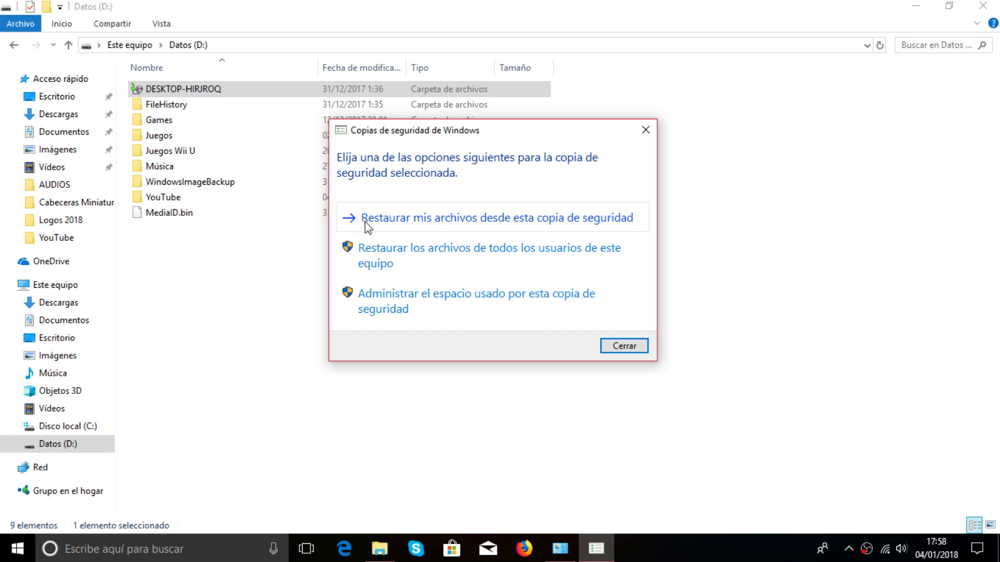
click(487, 223)
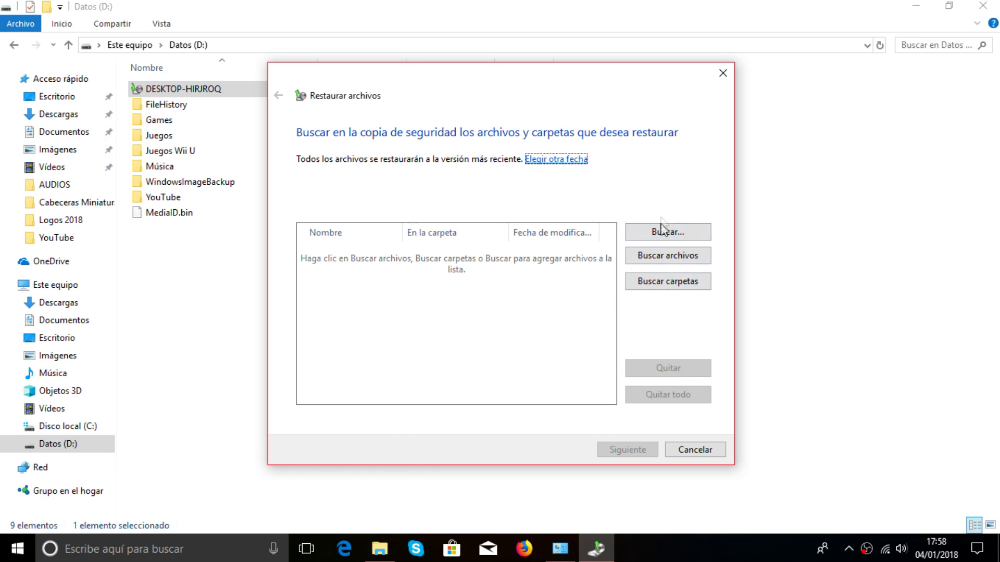
Search the backup for files to restore with "YouTube" in their name.
click(669, 260)
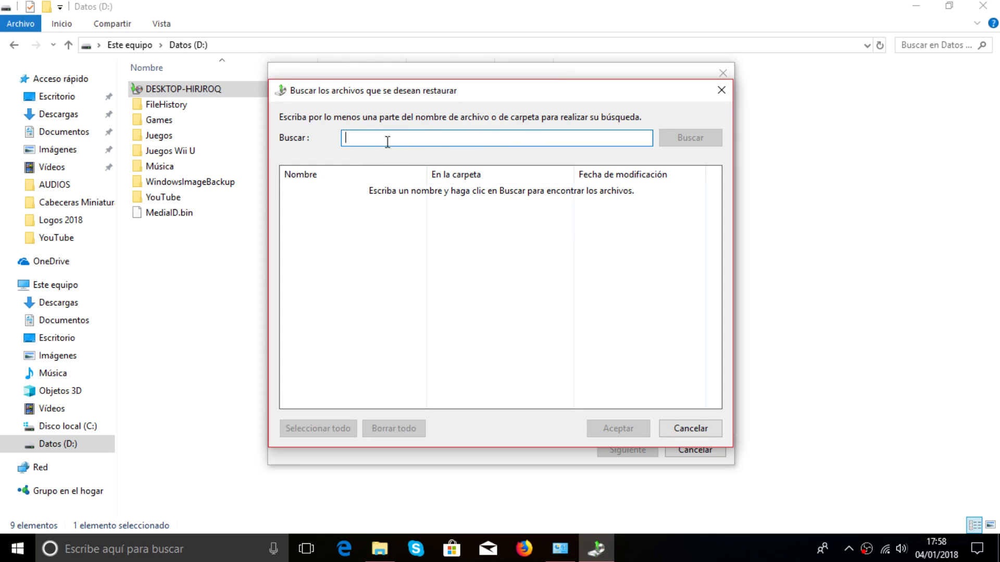
click(721, 90)
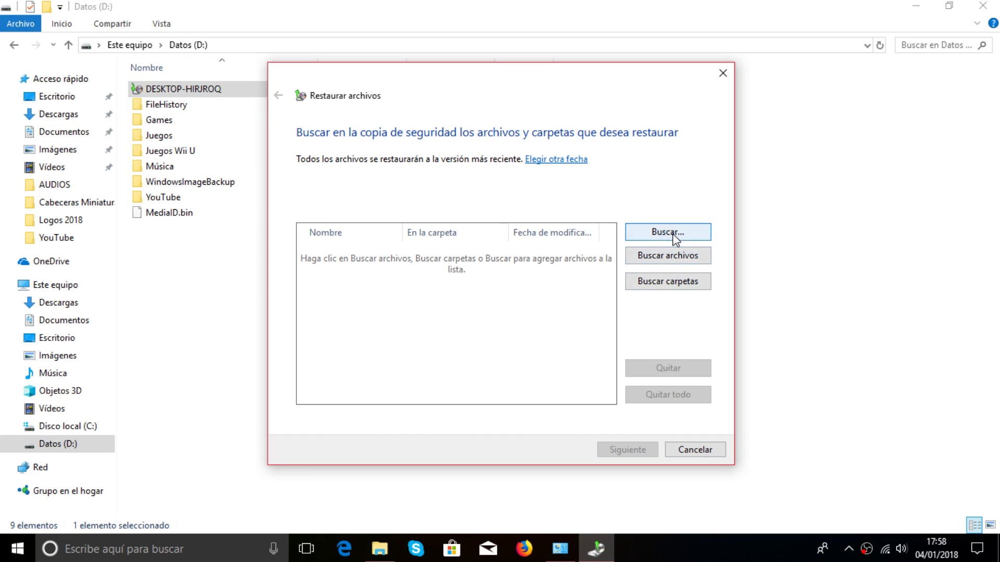
click(695, 233)
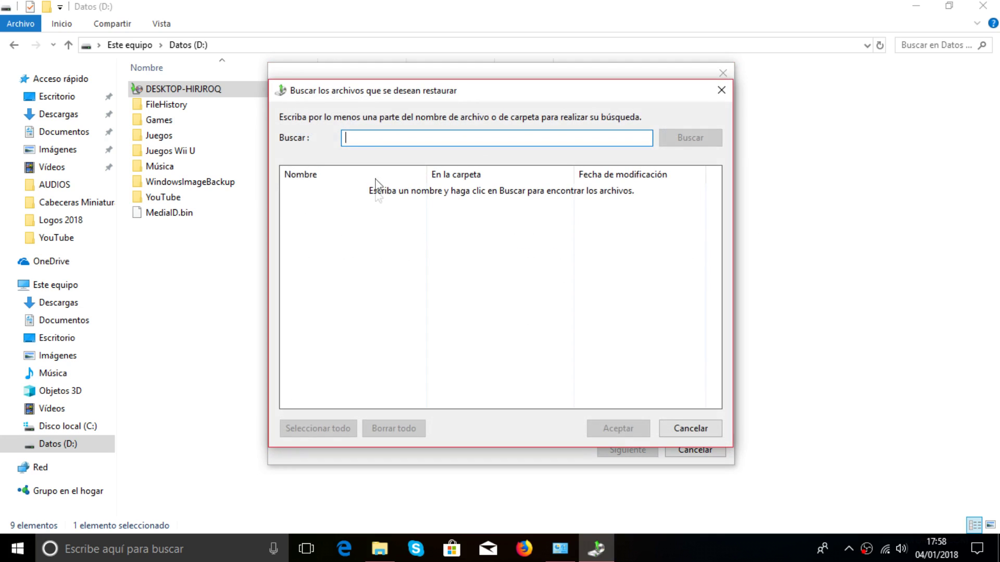
text(YouTube)
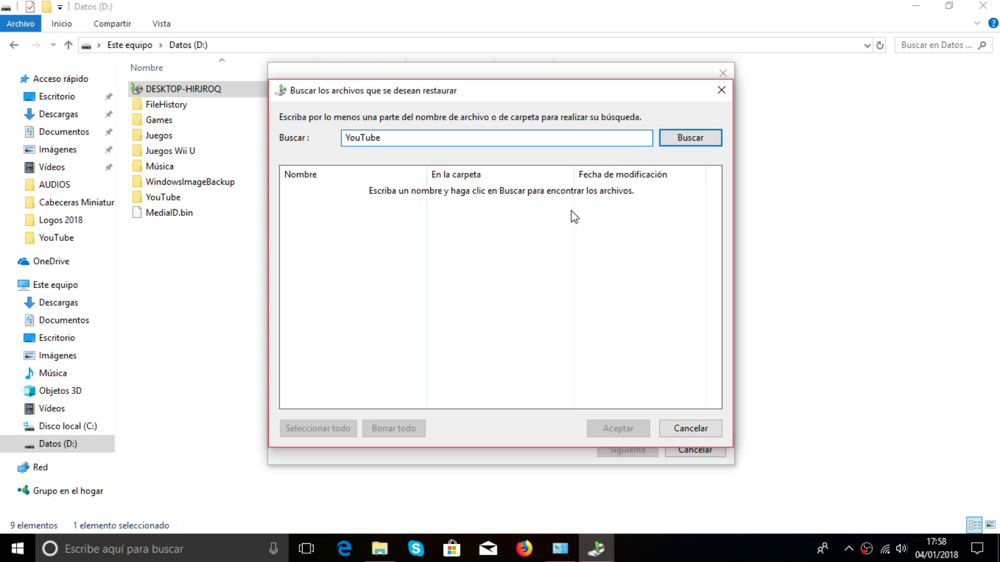
click(688, 138)
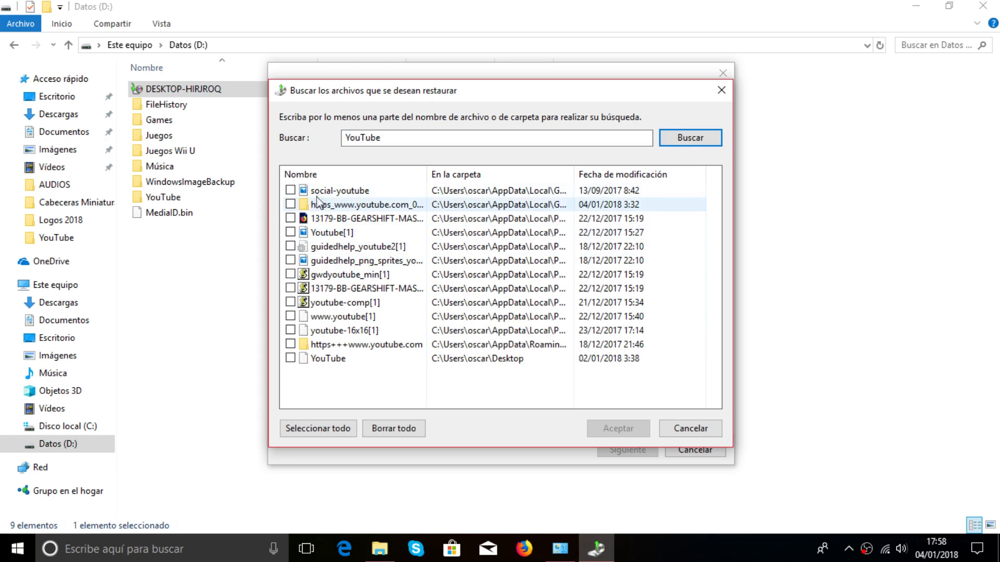
Try highlighting all the YouTube search results, clear the highlighting, and exit the file restore without restoring anything.
drag(328, 367, 359, 182)
click(341, 391)
drag(341, 391, 411, 172)
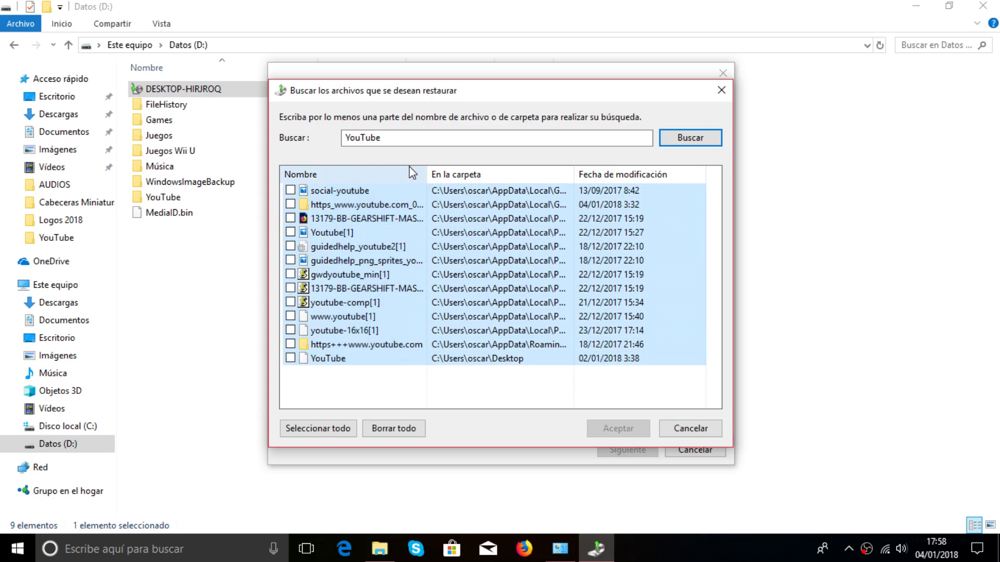
click(346, 388)
mouse_move(342, 360)
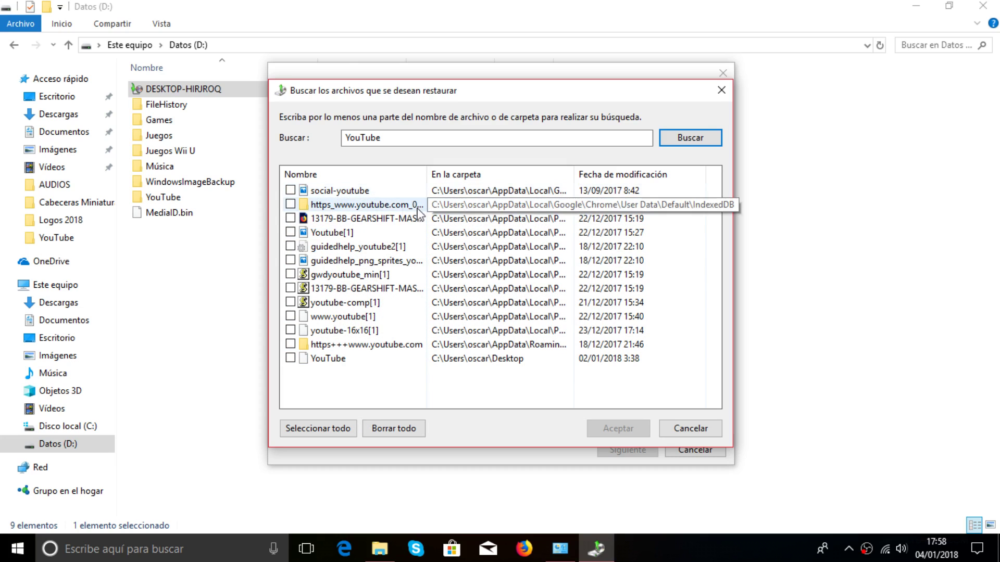
click(721, 90)
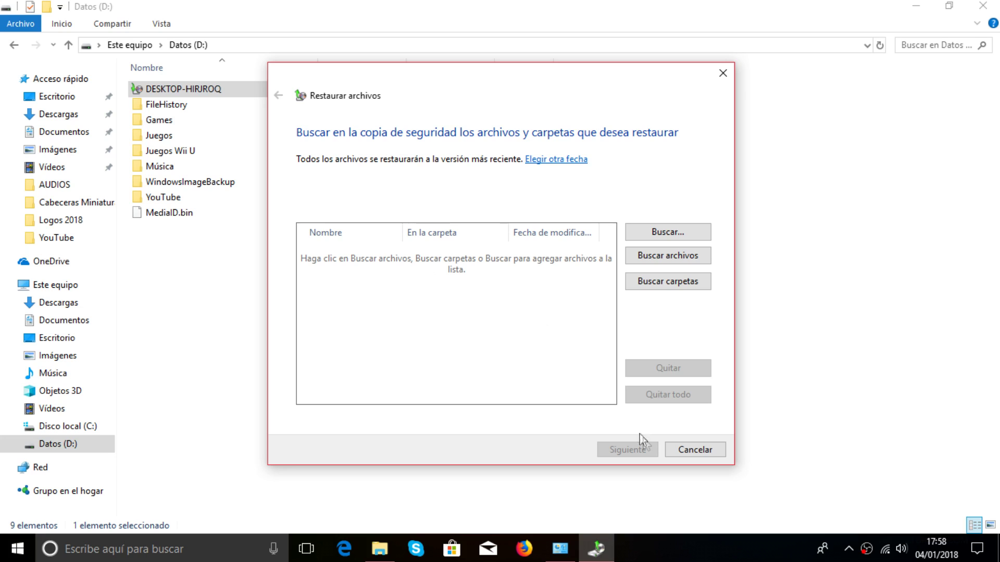
click(697, 451)
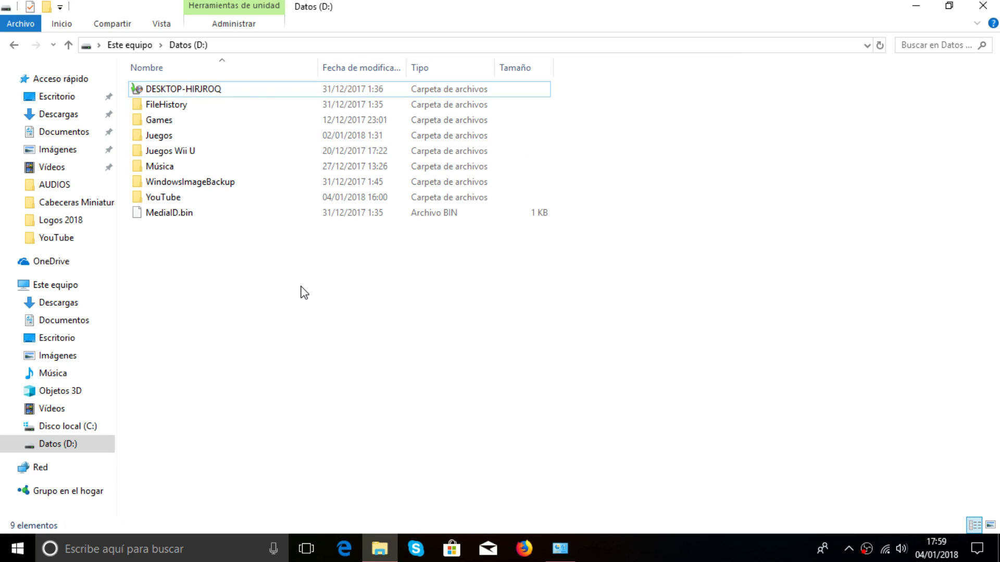
Shrink the Explorador de archivos window and return to Copias de seguridad y restauración, leaving its window maximized.
drag(304, 23, 487, 42)
double_click(52, 8)
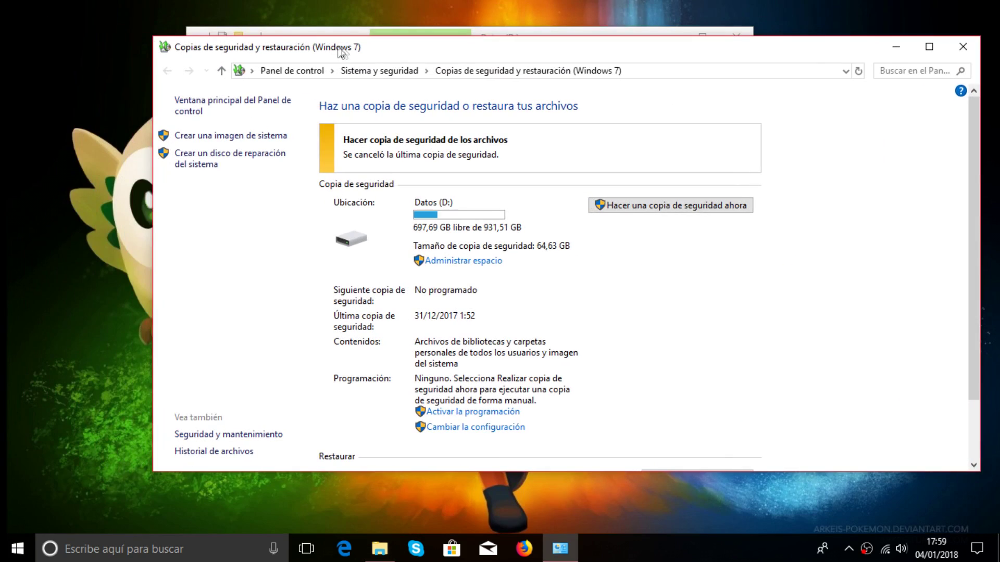
drag(383, 50, 333, 0)
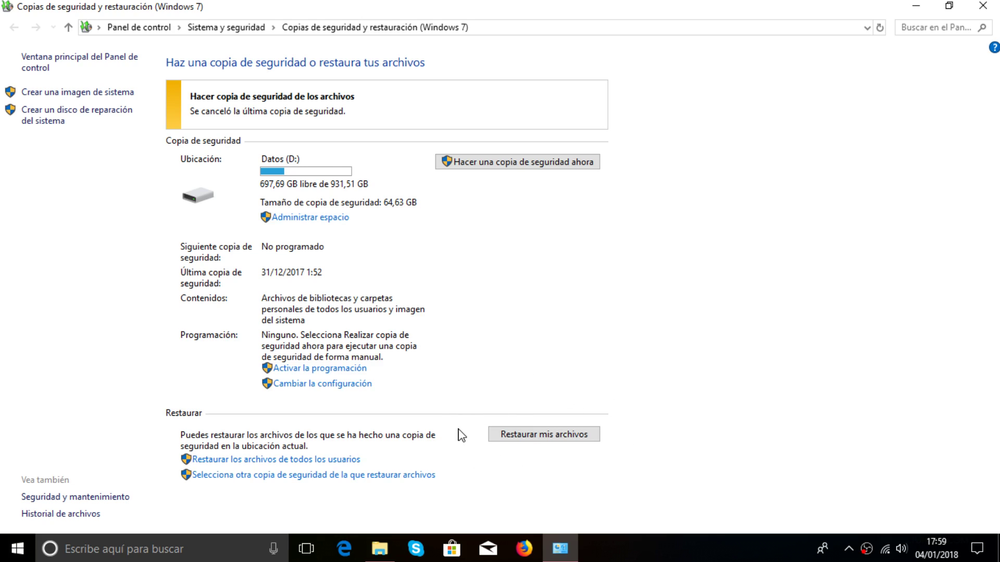
View and close the Restaurar mis archivos wizard, then check the DESKTOP-HIRJROQ backup on Datos (D:) and close the file window.
click(545, 436)
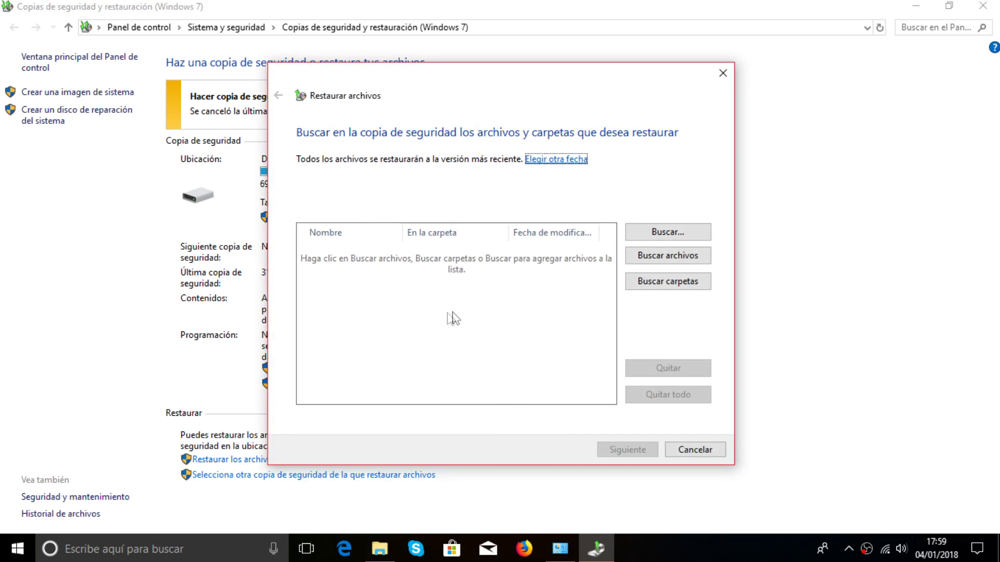
click(723, 73)
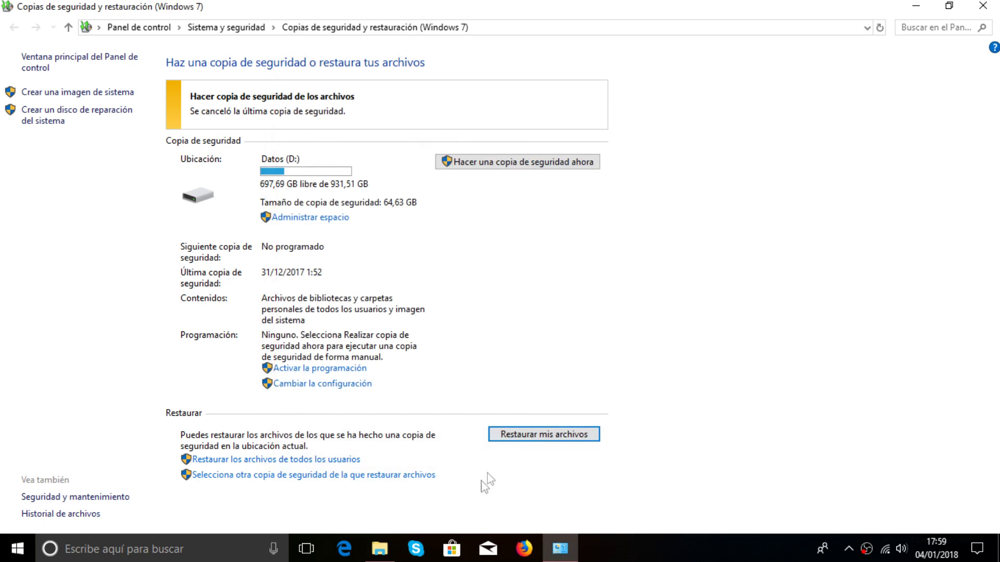
click(379, 549)
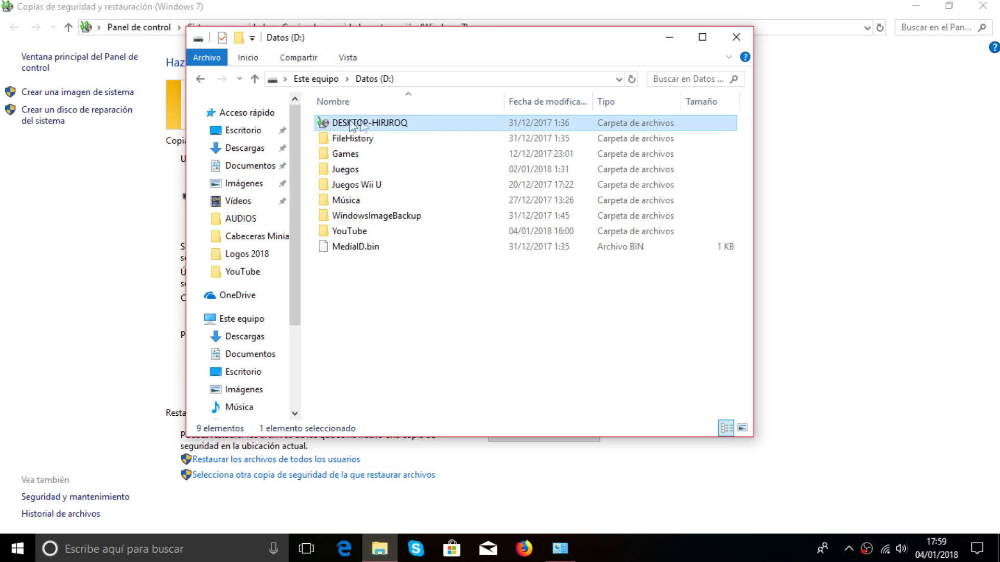
click(731, 41)
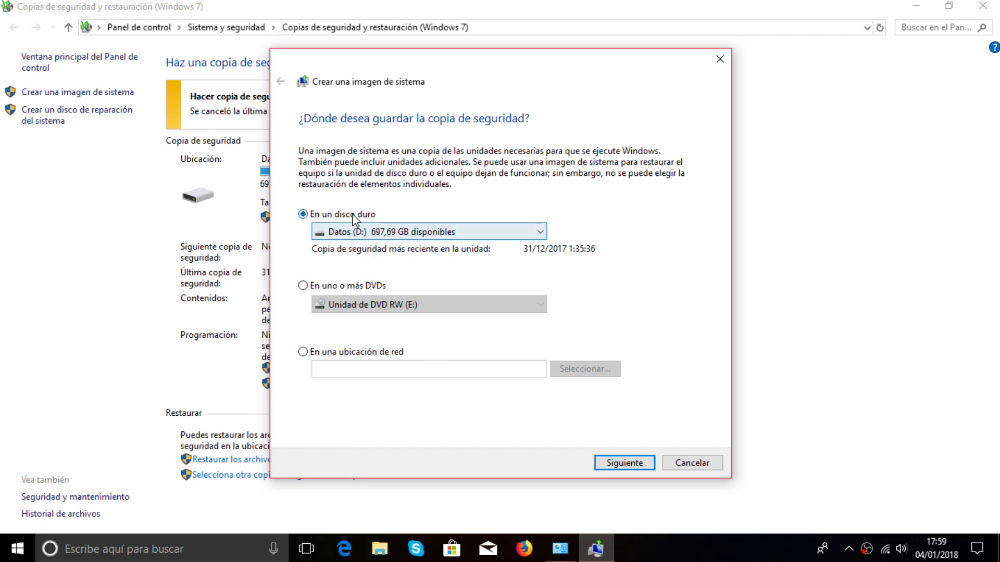
Compare the DVD and hard disk destinations for a system image, review the configuration for Datos (D:), and cancel the wizard.
click(336, 288)
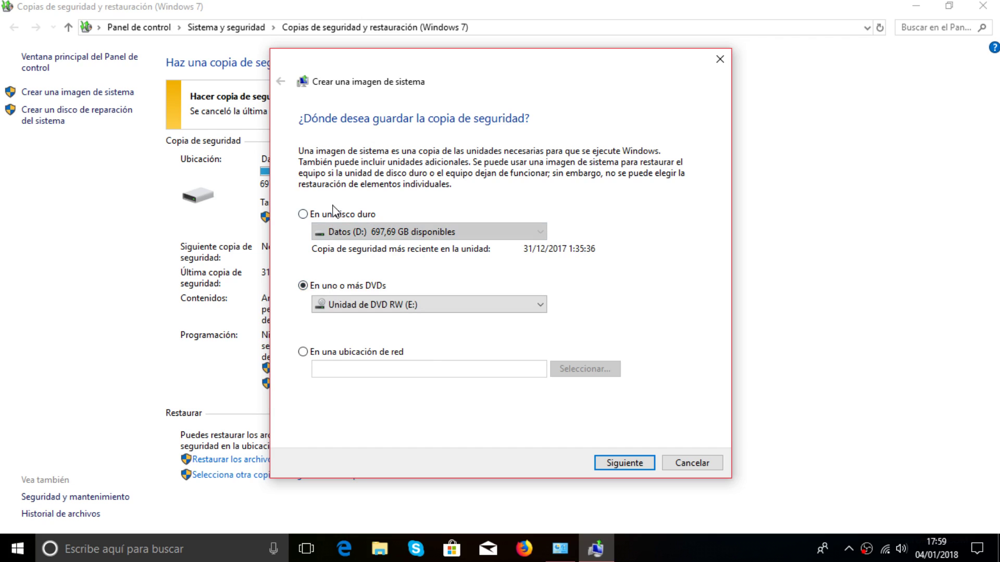
click(313, 218)
click(388, 231)
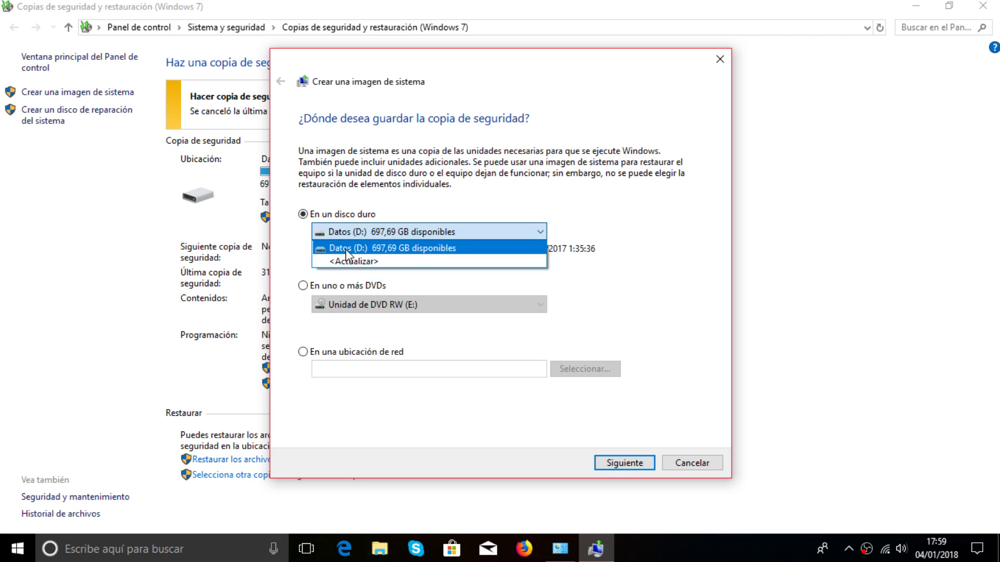
click(419, 248)
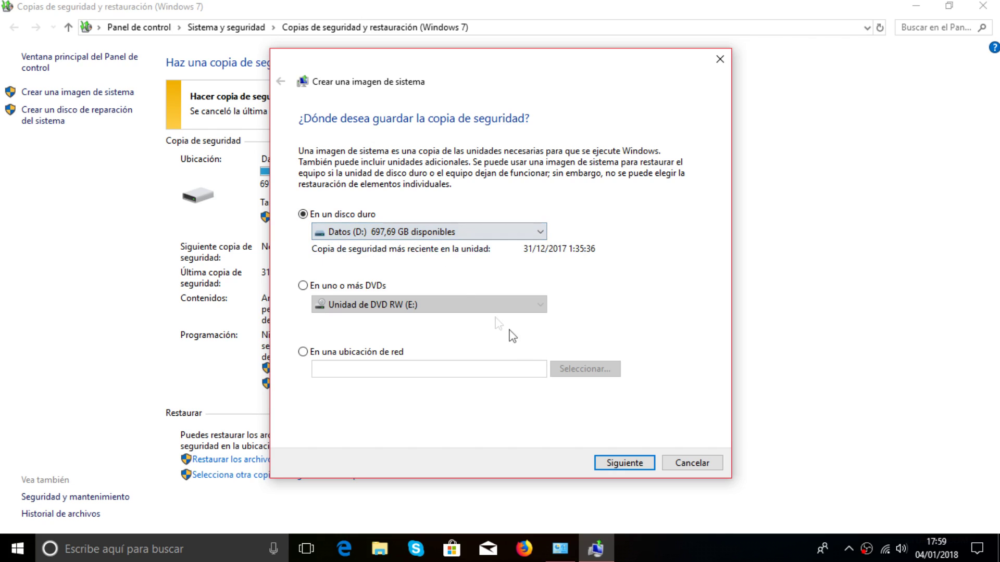
click(613, 464)
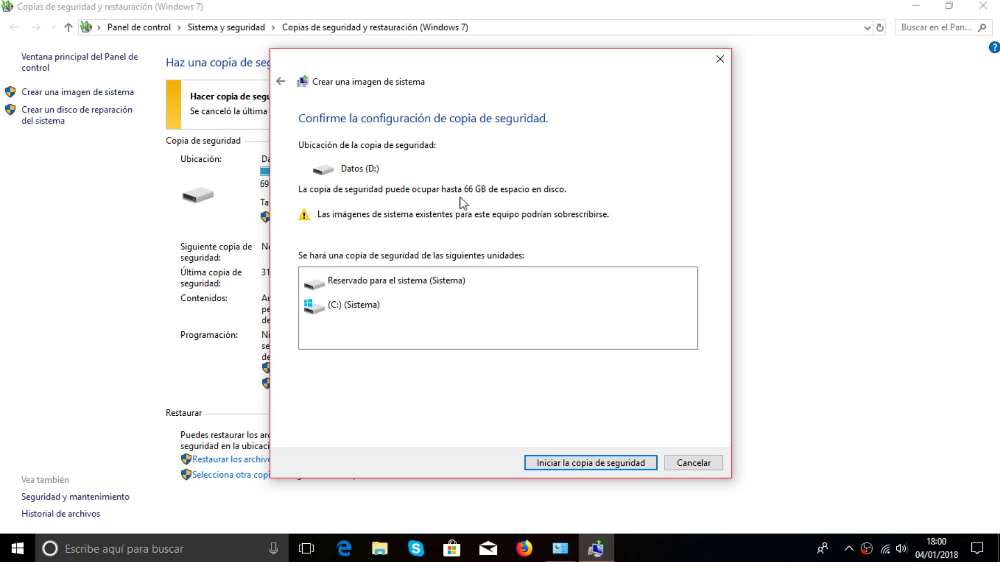
click(717, 466)
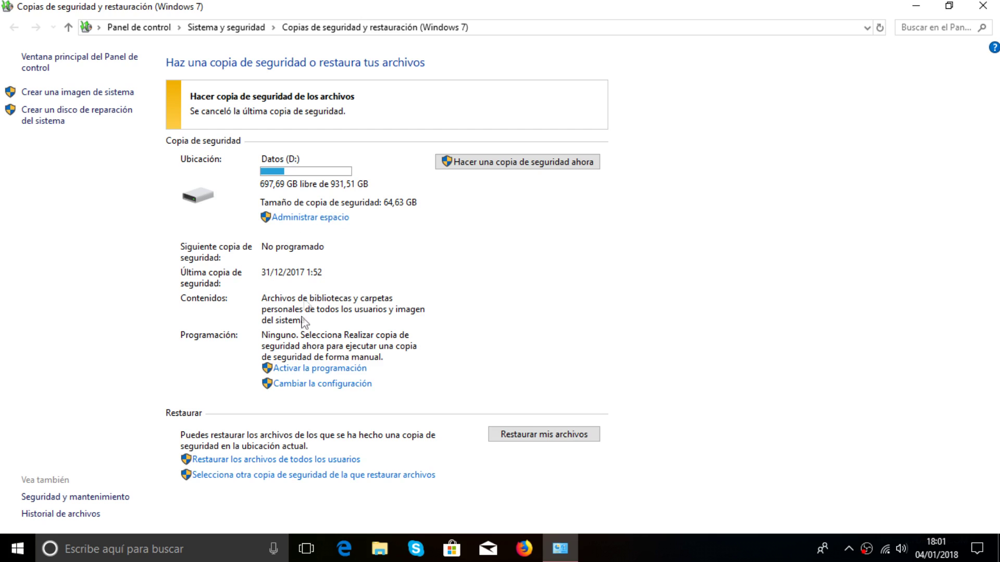
Search Windows for "copias de" and "copia de", then dismiss the results and return to the backup window.
click(138, 550)
text(copias de)
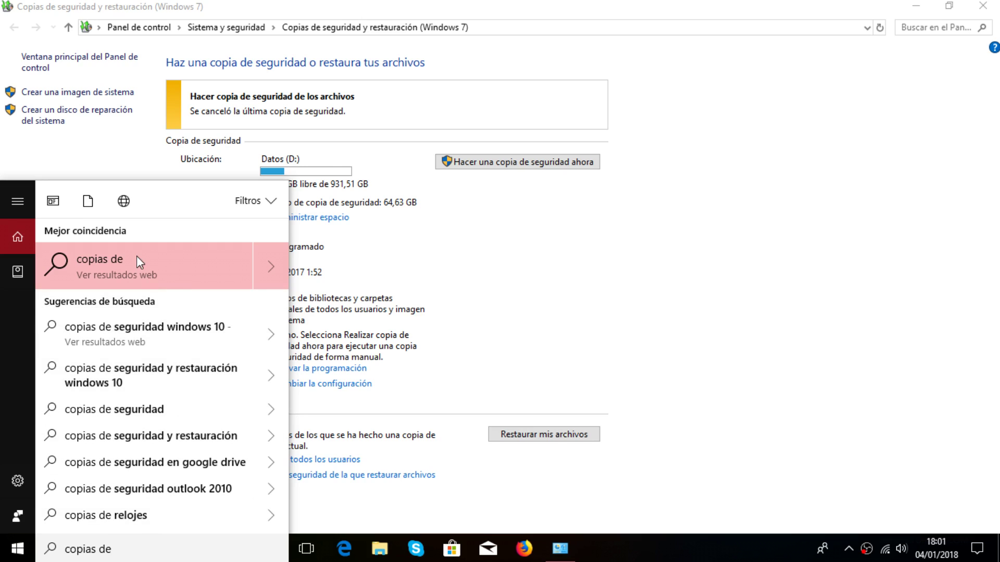
key(BackSpace)
key(BackSpace)
key(BackSpace)
key(BackSpace)
key(BackSpace)
text(de)
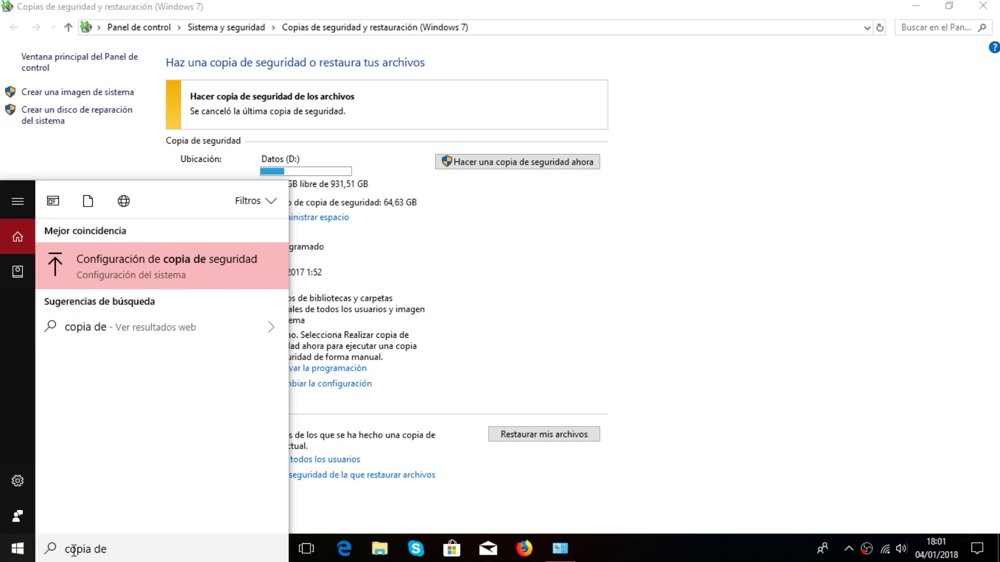
click(634, 30)
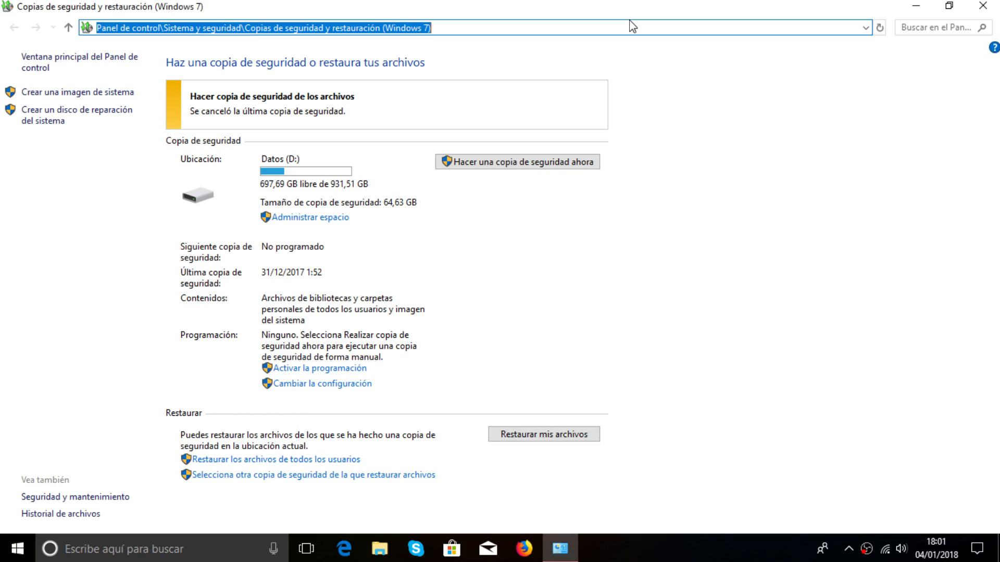
click(629, 30)
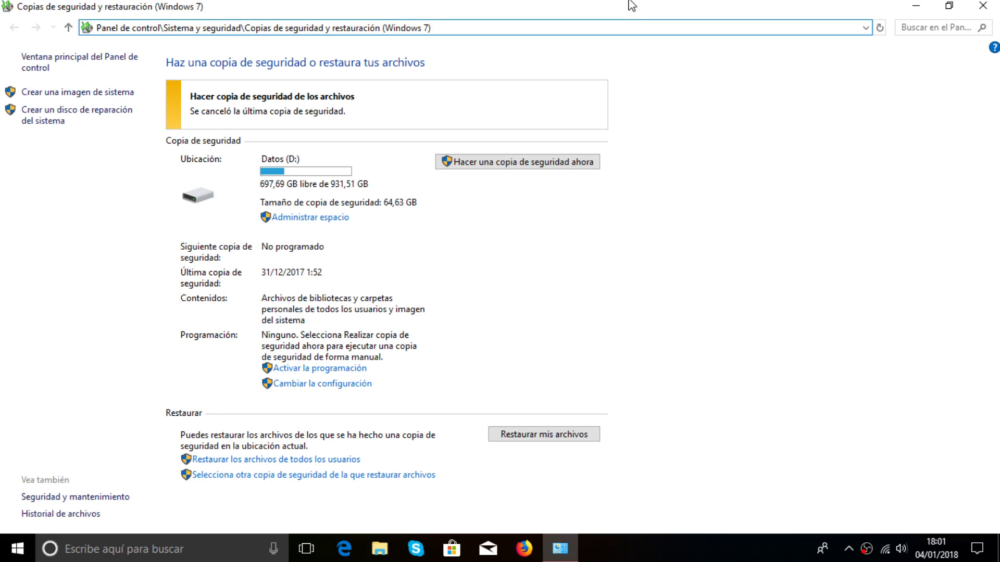